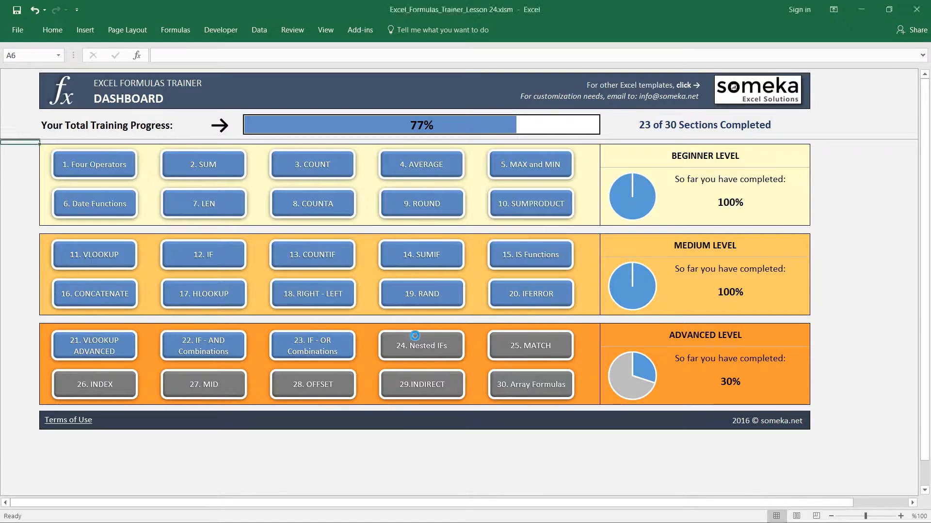
# Open the 24. Nested IFs lesson and select the empty Product cell beside stock code 353
pyautogui.click(416, 341)
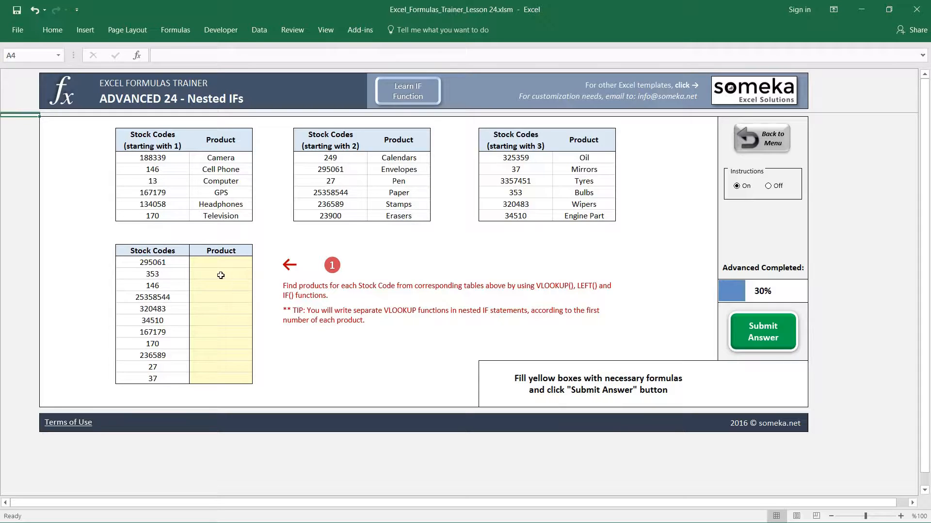
pyautogui.click(221, 275)
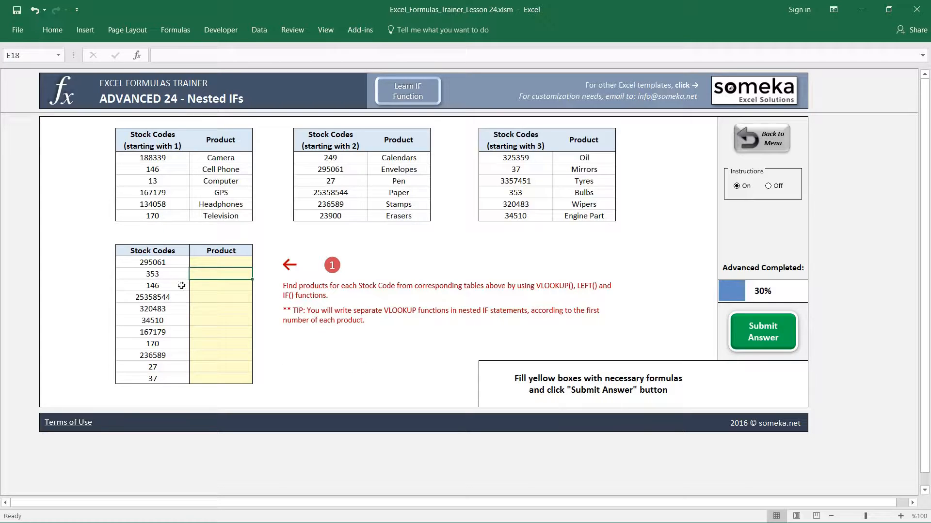
pyautogui.click(160, 275)
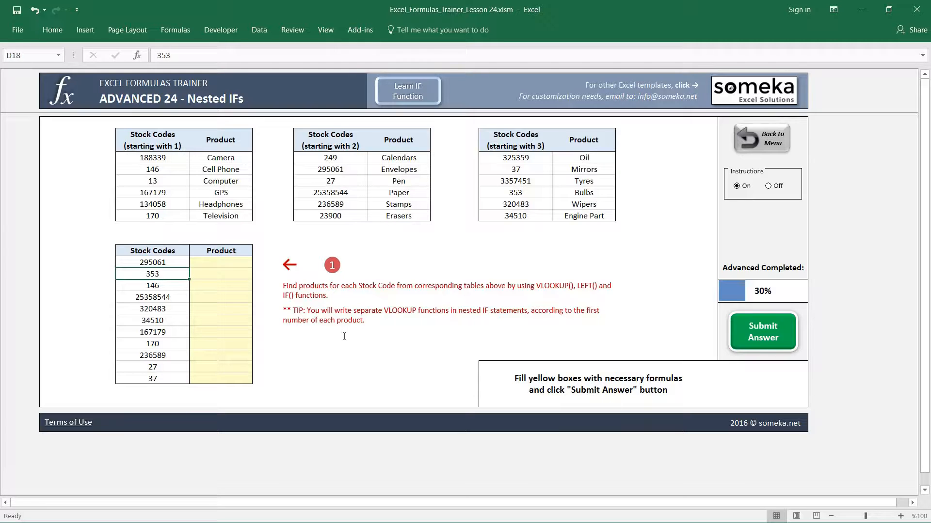
pyautogui.press('Right')
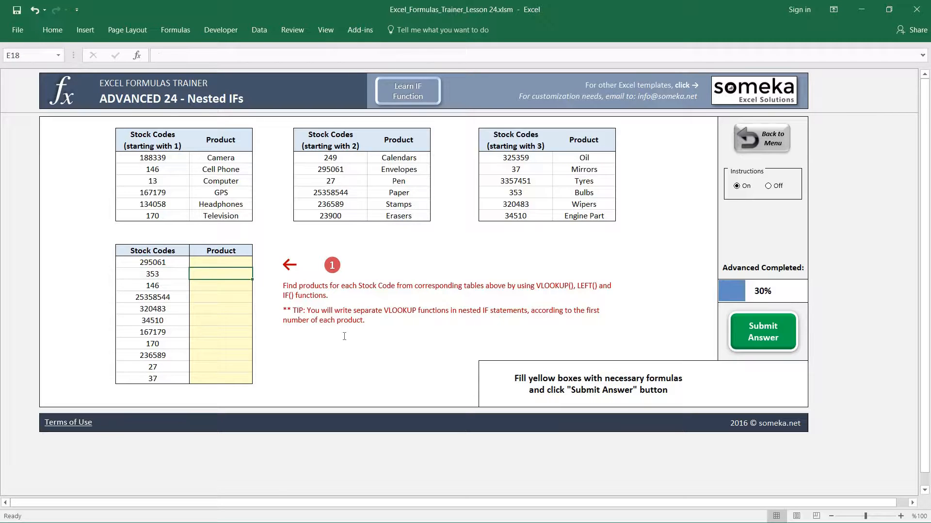
# Enter the formula =IF(D18=353;"YES";"NO") in cell E18
pyautogui.write('=IF(')
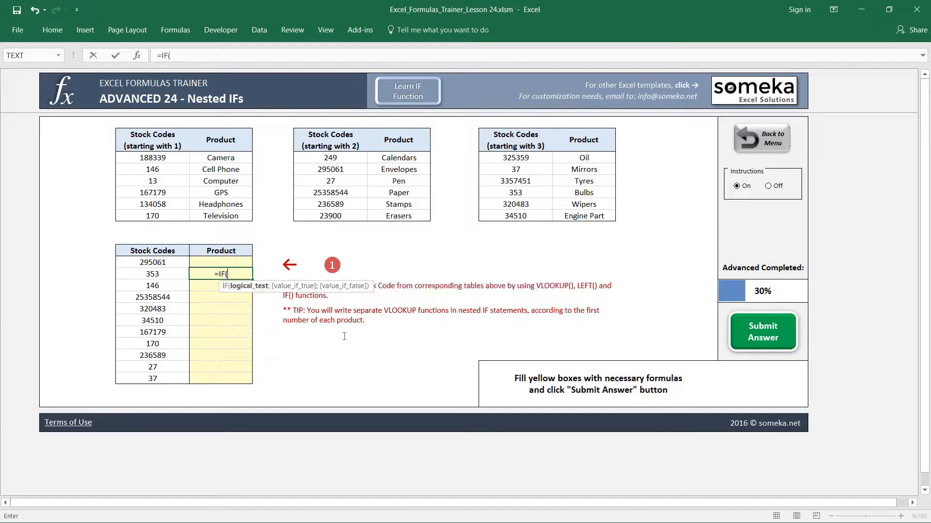
pyautogui.press('Left')
pyautogui.write('=')
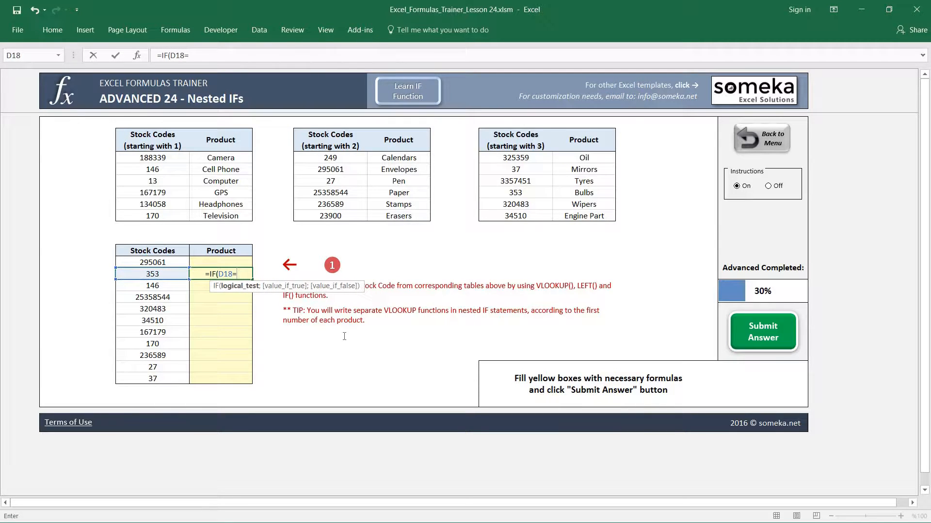
pyautogui.write('353')
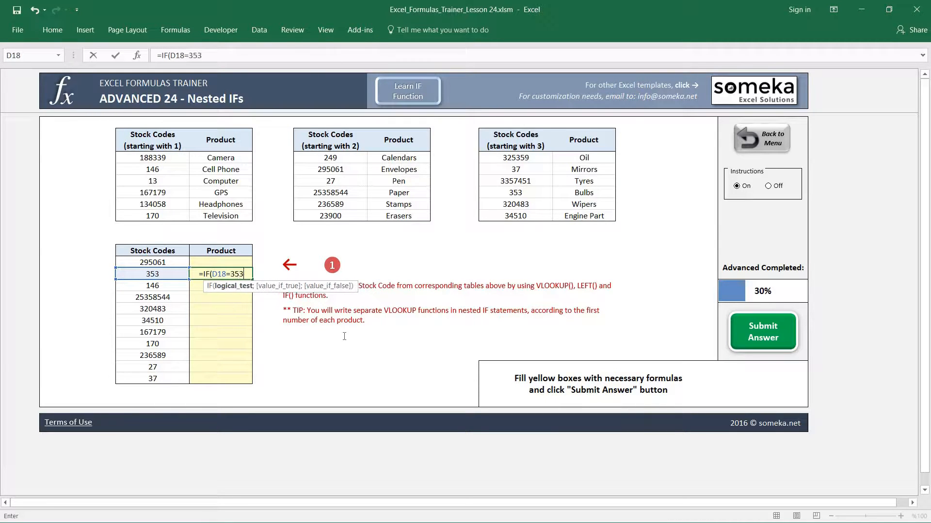
pyautogui.write(';"')
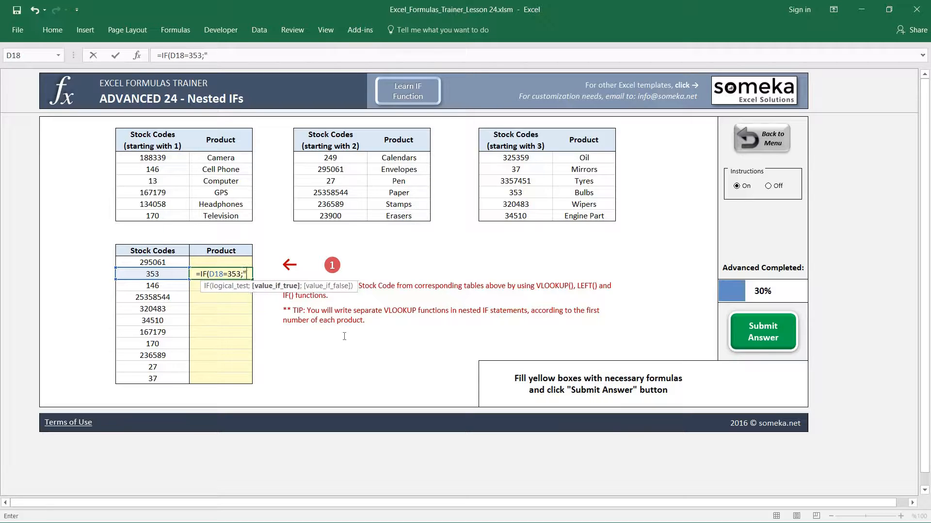
pyautogui.write('YES"')
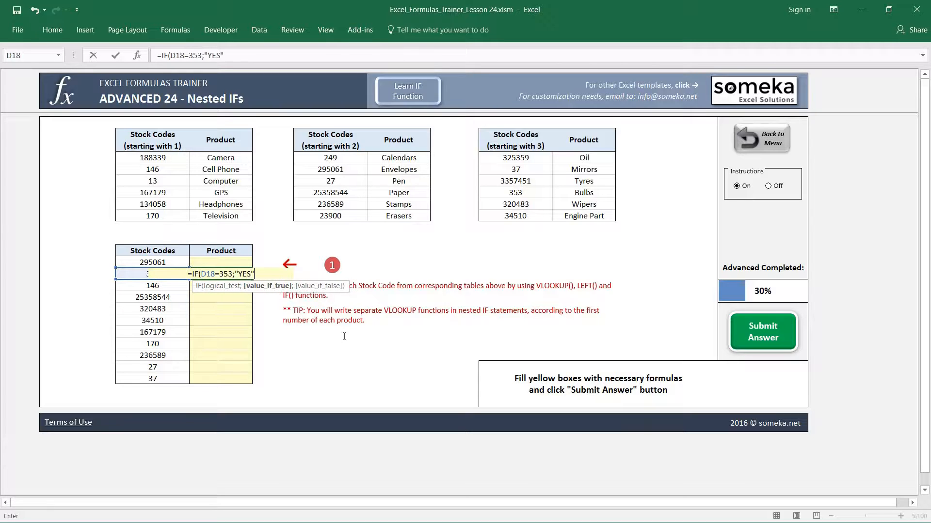
pyautogui.write(';"NO"')
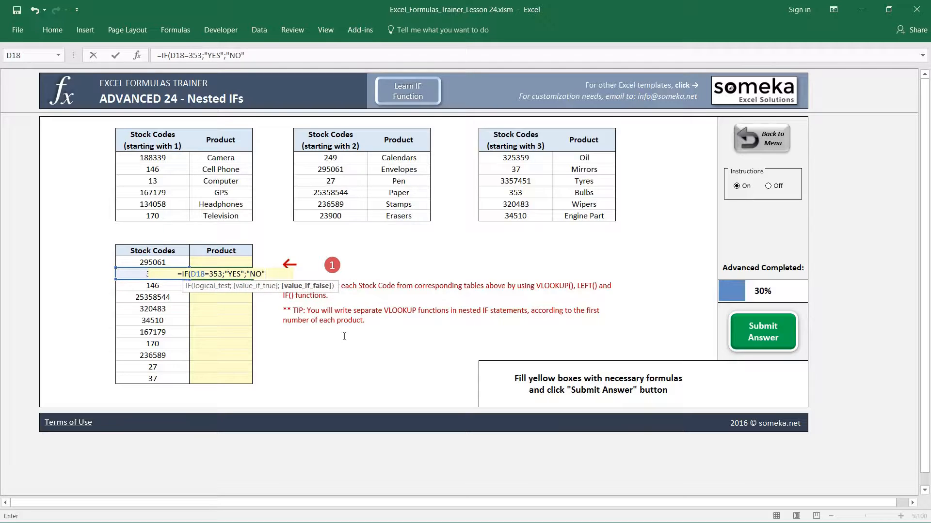
pyautogui.write(')')
pyautogui.hotkey('ctrl', 'Return')
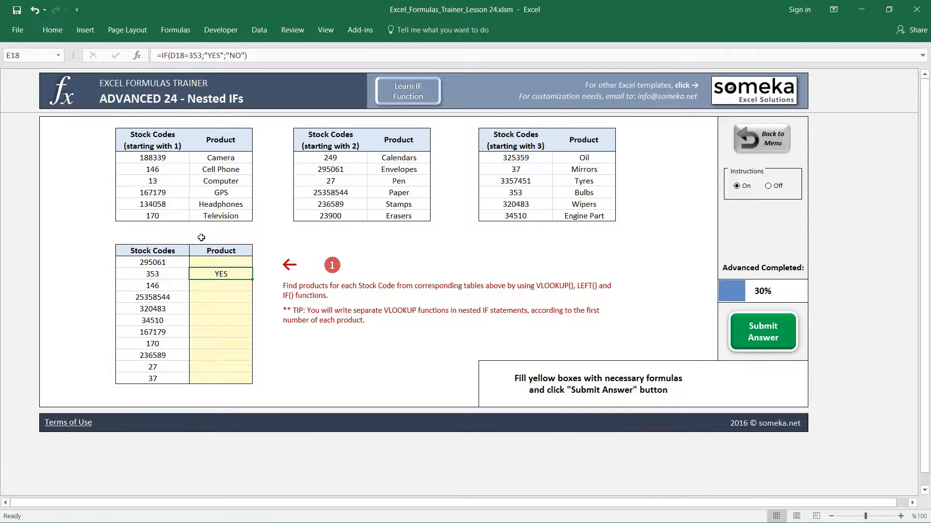
# Remove the "NO" argument and the closing parenthesis from the formula in E18
pyautogui.click(188, 55)
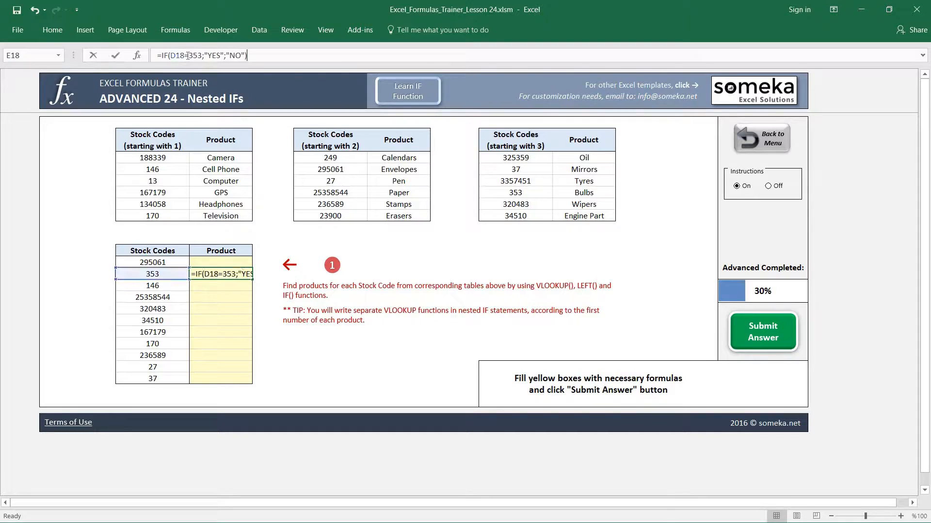
pyautogui.click(226, 55)
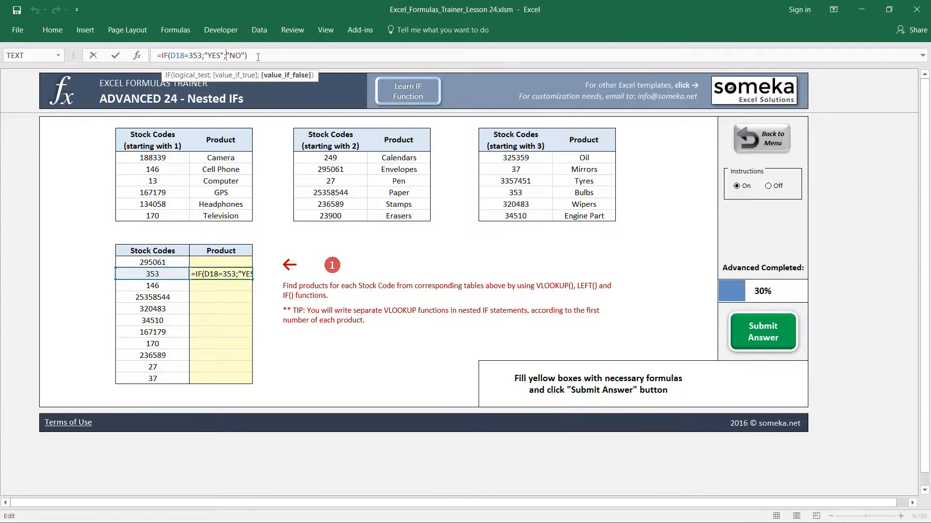
pyautogui.click(258, 56)
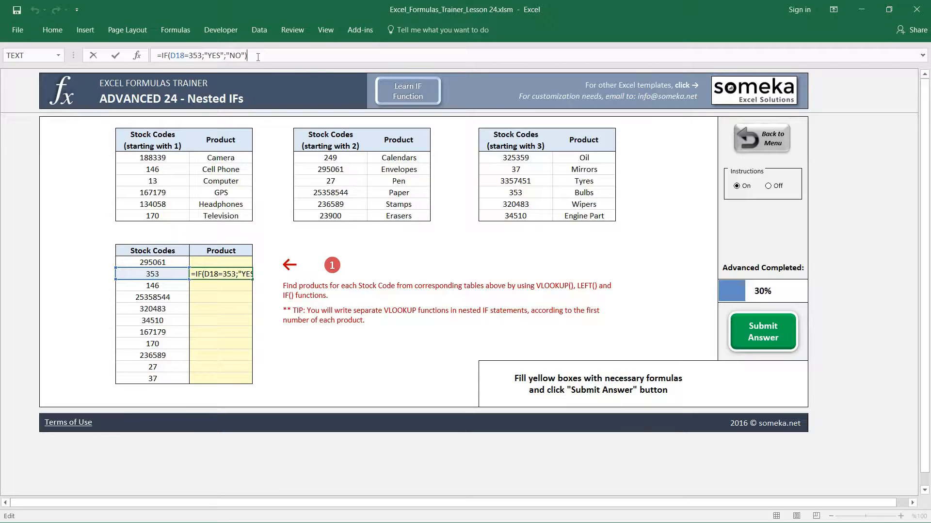
pyautogui.press('BackSpace')
pyautogui.press('BackSpace')
pyautogui.press('BackSpace')
pyautogui.press('BackSpace')
pyautogui.press('BackSpace')
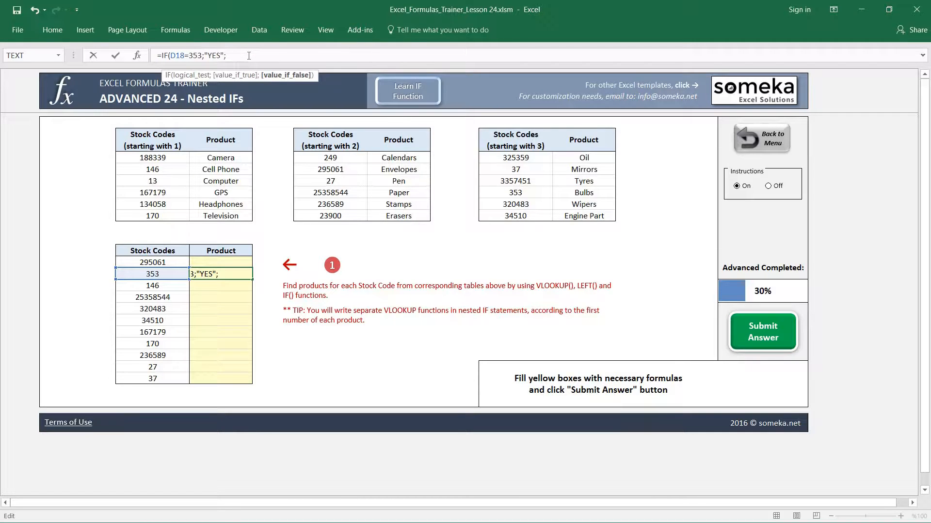
# Complete the E18 formula with IF(D19=146;"Second YES";"Second NO") nested as the value if false
pyautogui.write('IF')
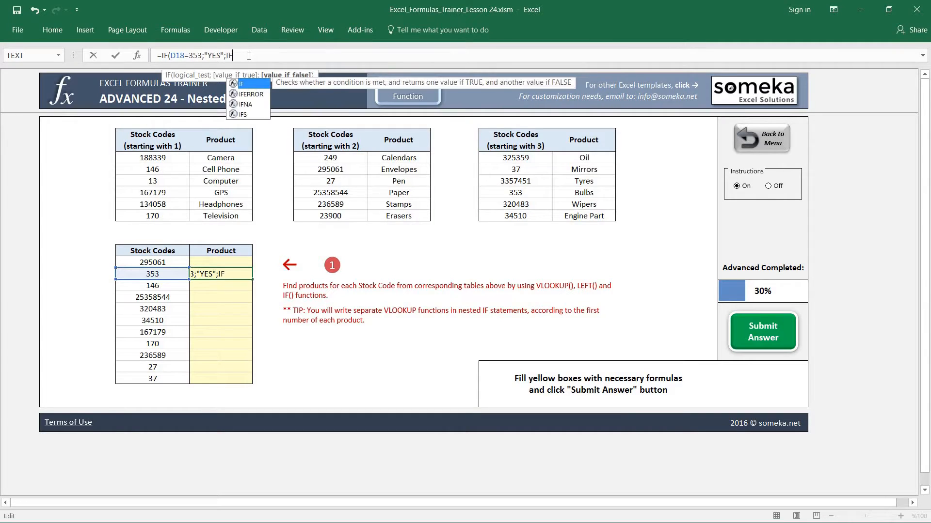
pyautogui.write('(')
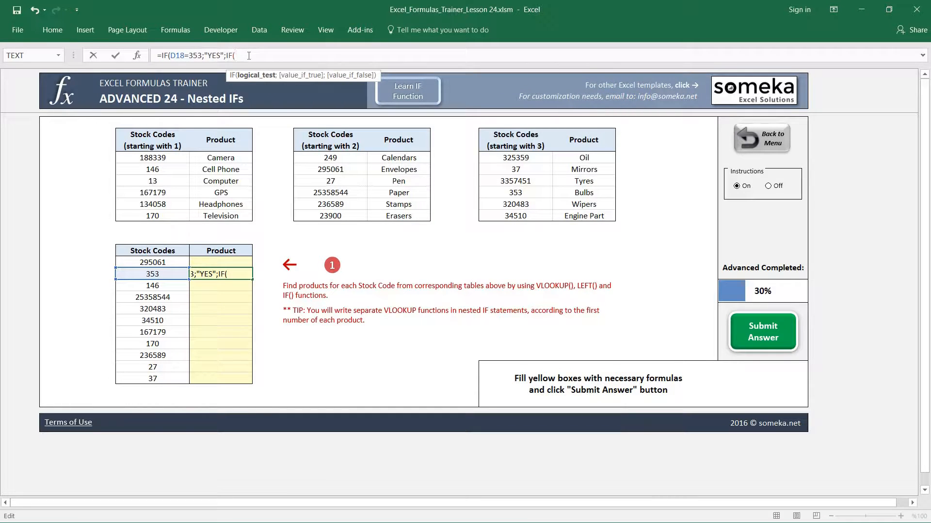
pyautogui.click(161, 286)
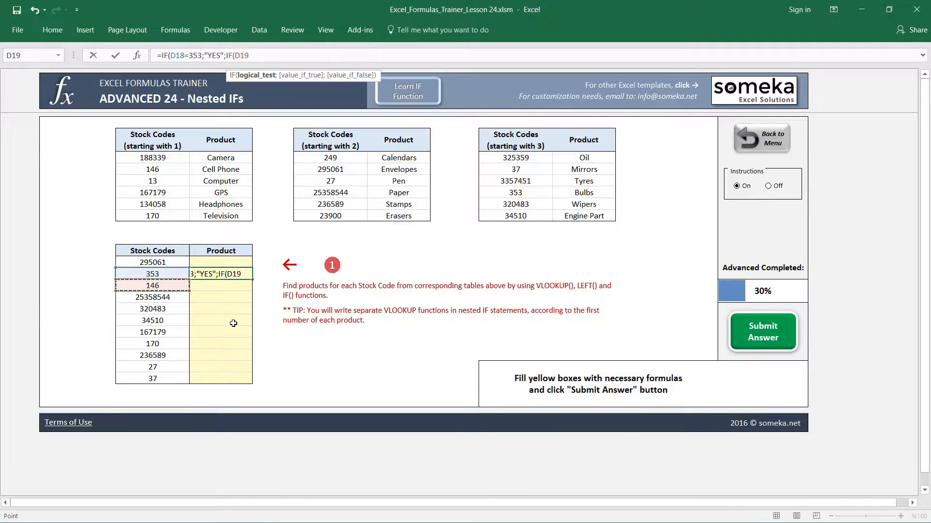
pyautogui.write('=146;"')
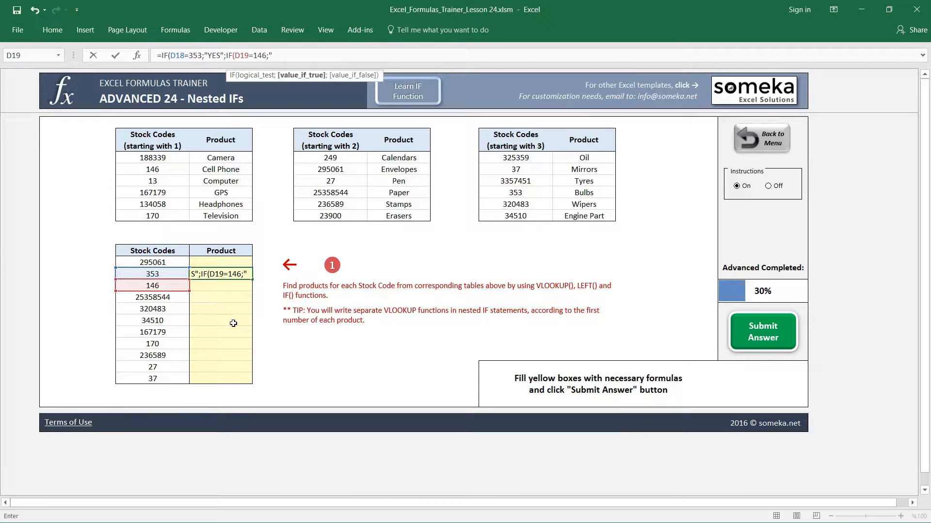
pyautogui.write('Second YES"')
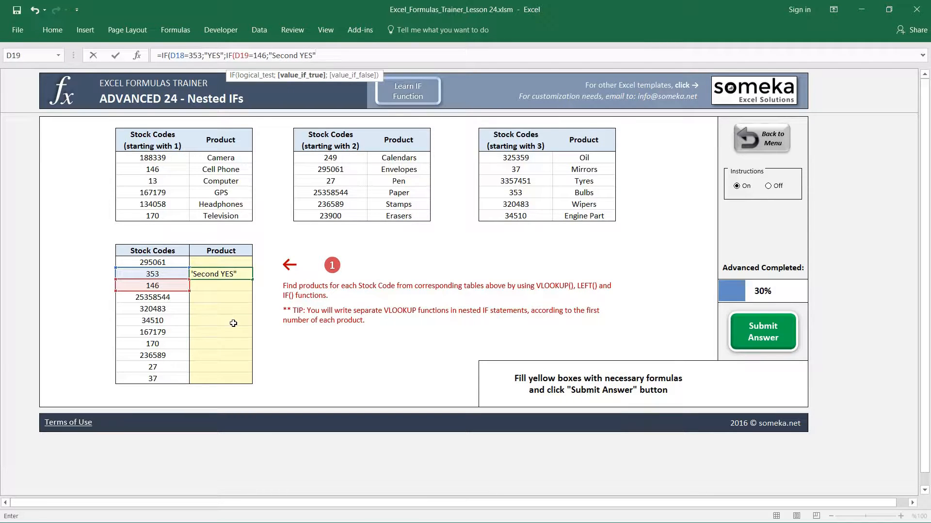
pyautogui.write(';"')
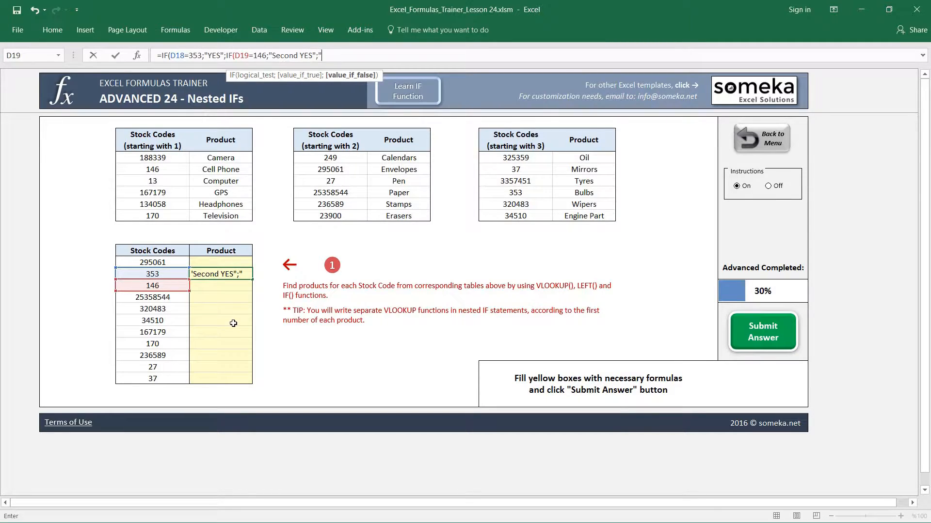
pyautogui.write('Second NO"')
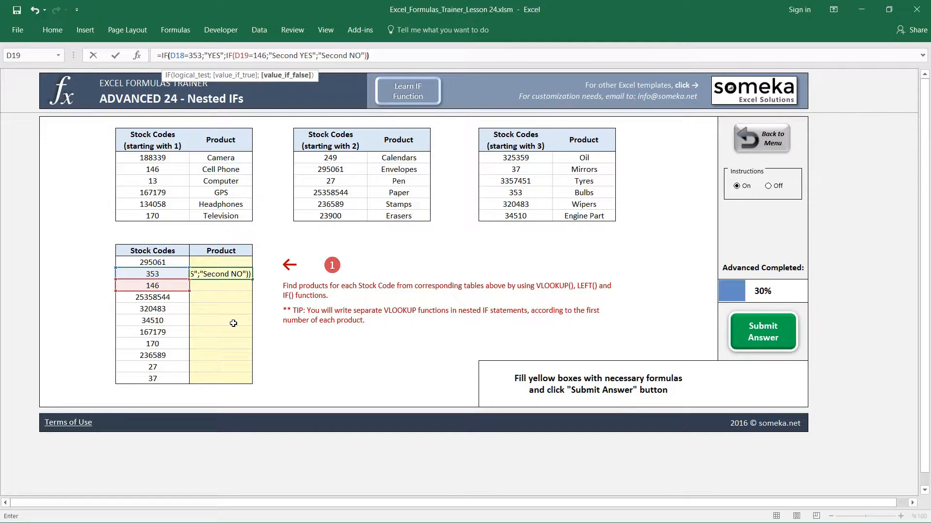
pyautogui.hotkey('ctrl', 'Return')
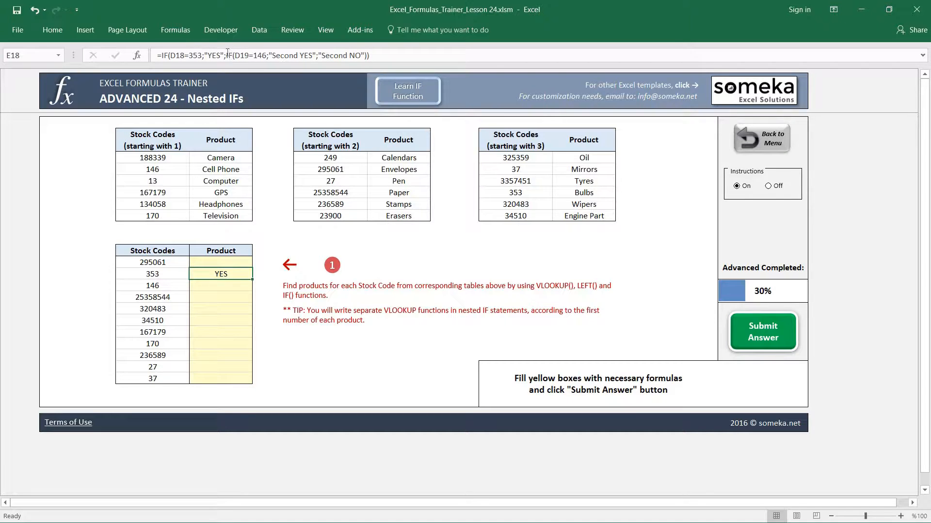
# Examine the nested IF that serves as the value-if-false argument of the formula in E18
pyautogui.moveTo(231, 53)
pyautogui.mouseDown()
pyautogui.moveTo(371, 55)
pyautogui.moveTo(156, 54)
pyautogui.moveTo(234, 53)
pyautogui.moveTo(226, 53)
pyautogui.mouseUp()
pyautogui.click(367, 55)
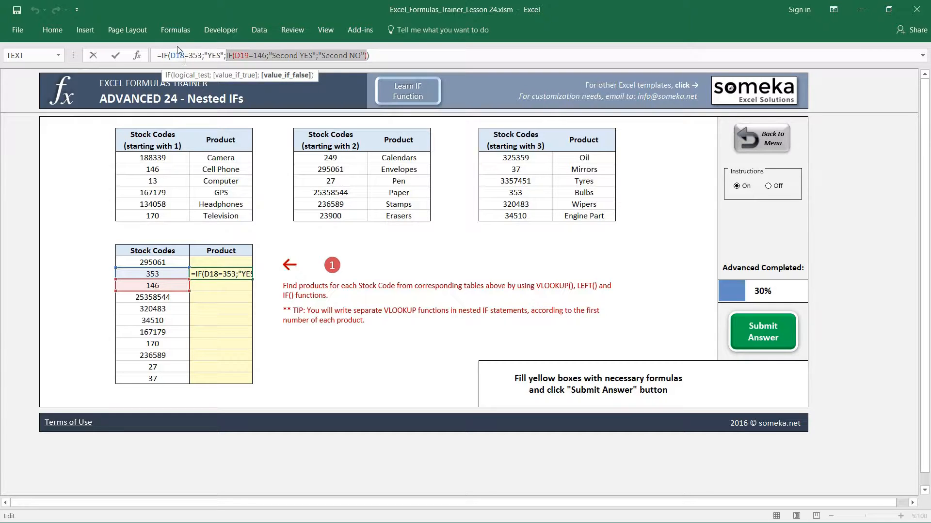
pyautogui.click(232, 54)
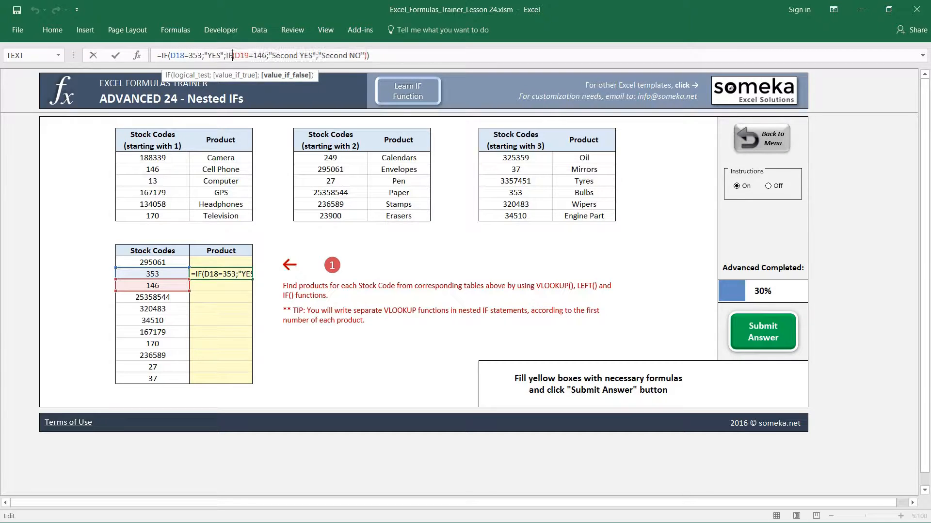
pyautogui.press('Return')
# Change the stock code in cell D18 to 354
pyautogui.click(169, 277)
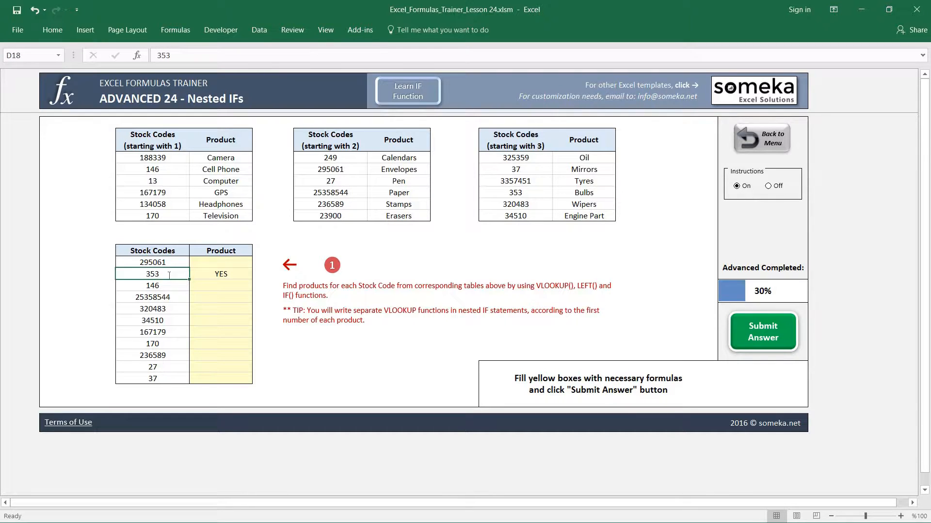
pyautogui.press('F2')
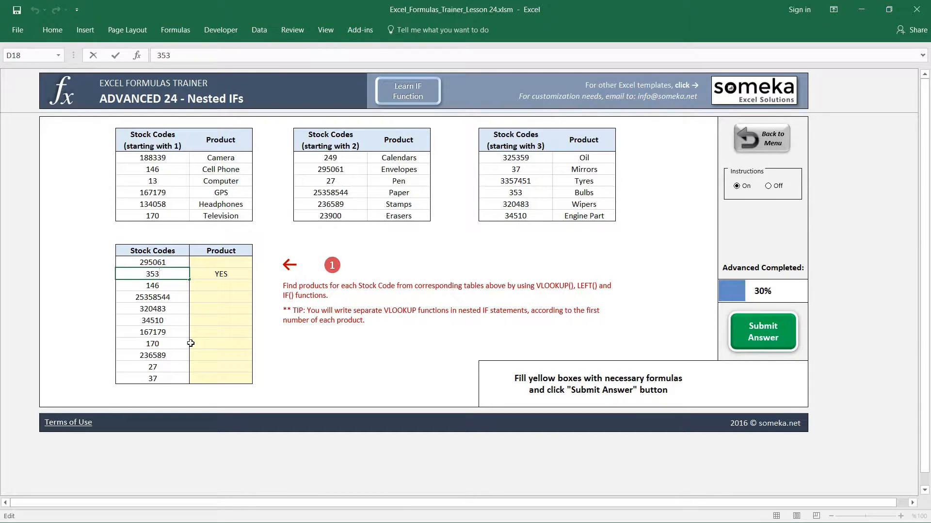
pyautogui.press('BackSpace')
pyautogui.write('4')
pyautogui.press('Return')
pyautogui.press('Up')
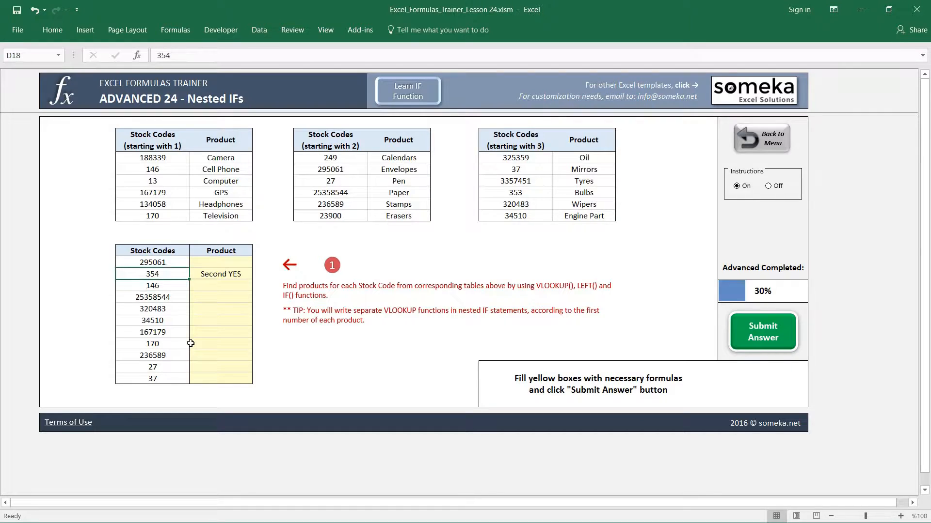
# Examine the condition and both result arguments of the second IF in the E18 formula
pyautogui.press('Right')
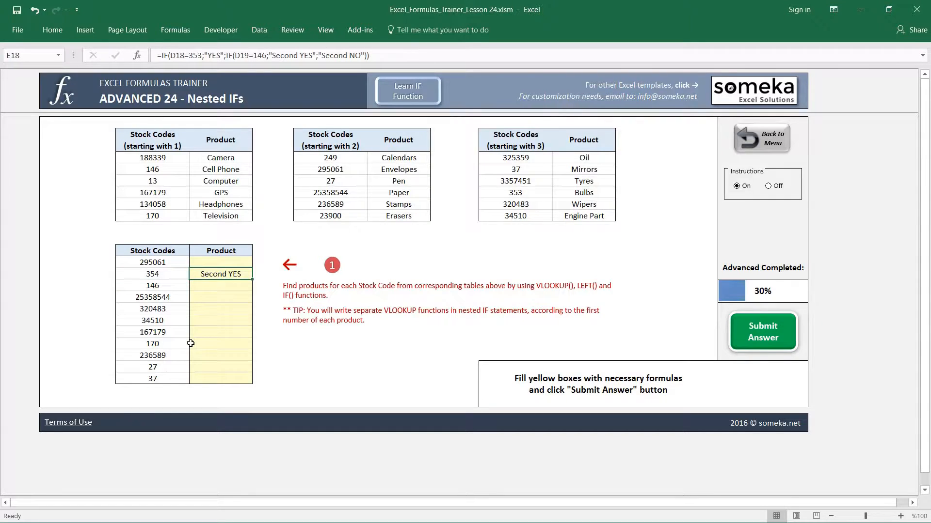
pyautogui.click(228, 56)
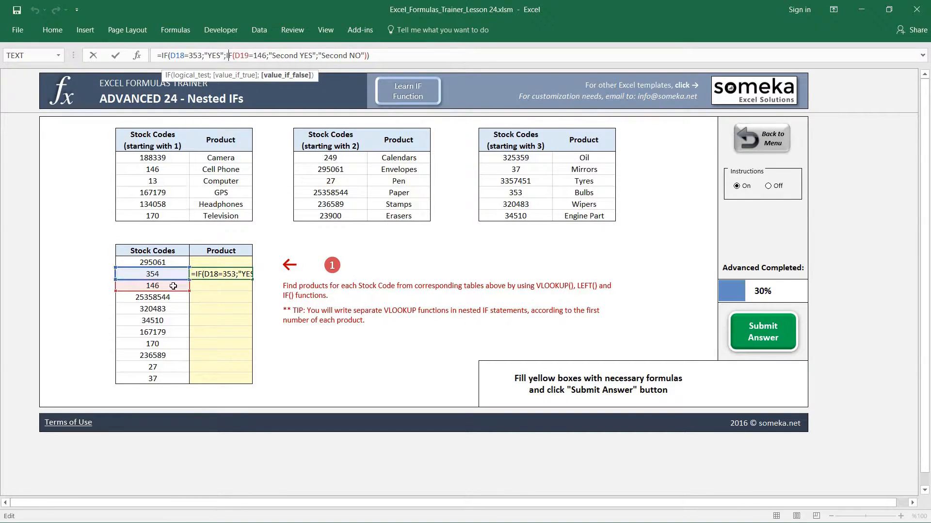
pyautogui.moveTo(227, 55); pyautogui.dragTo(268, 55)
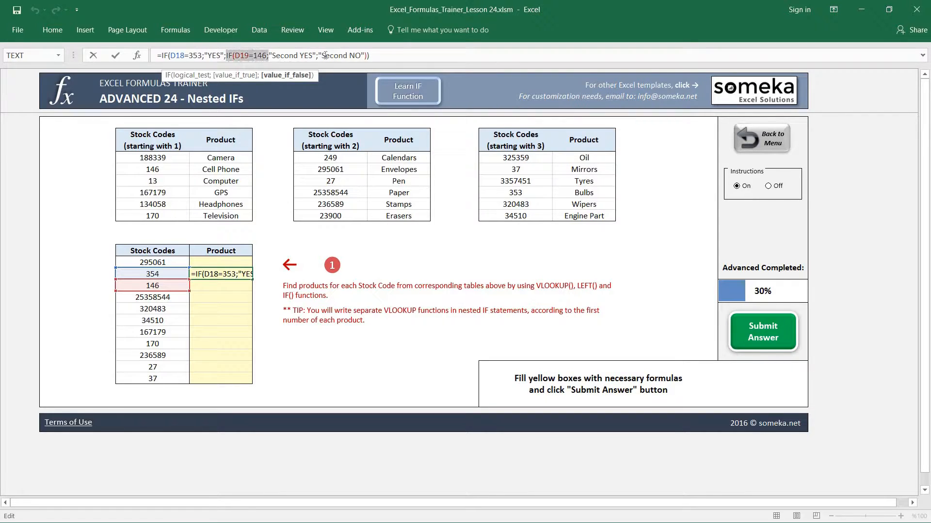
pyautogui.moveTo(325, 55); pyautogui.dragTo(367, 52)
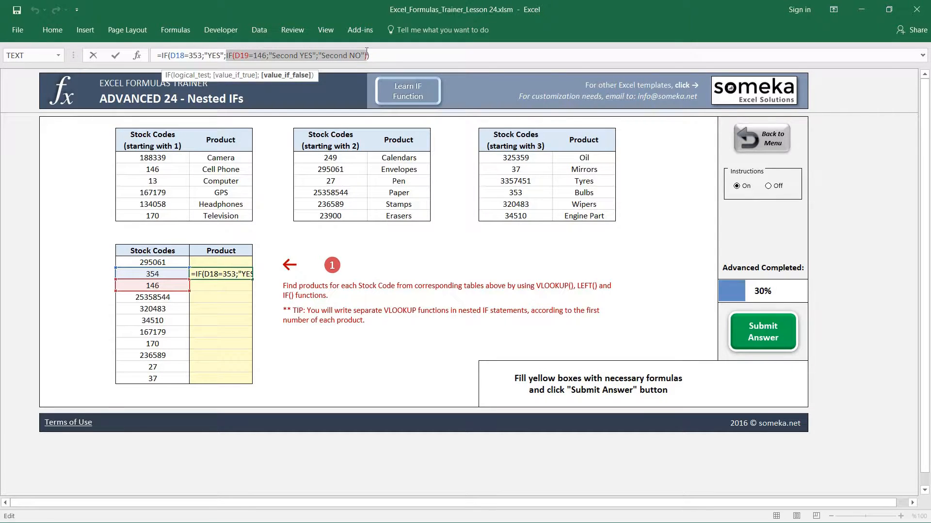
pyautogui.click(249, 55)
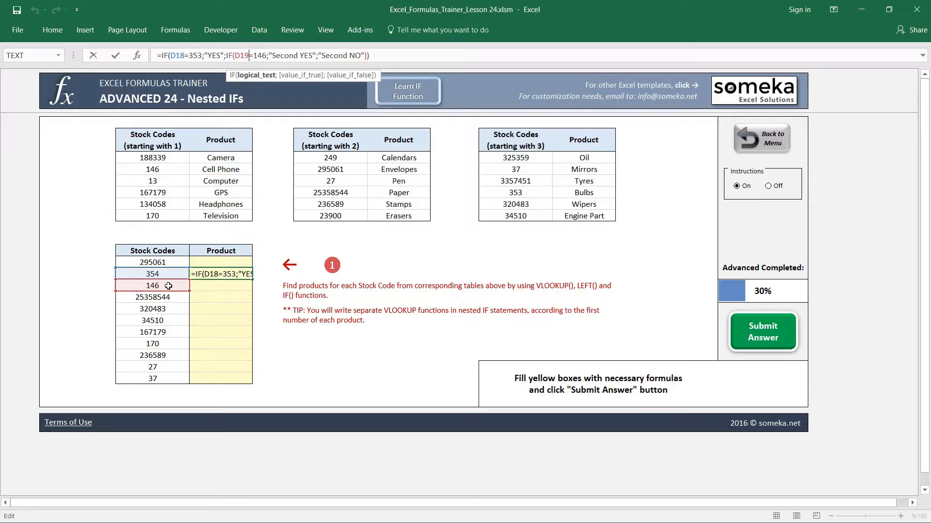
pyautogui.click(303, 54)
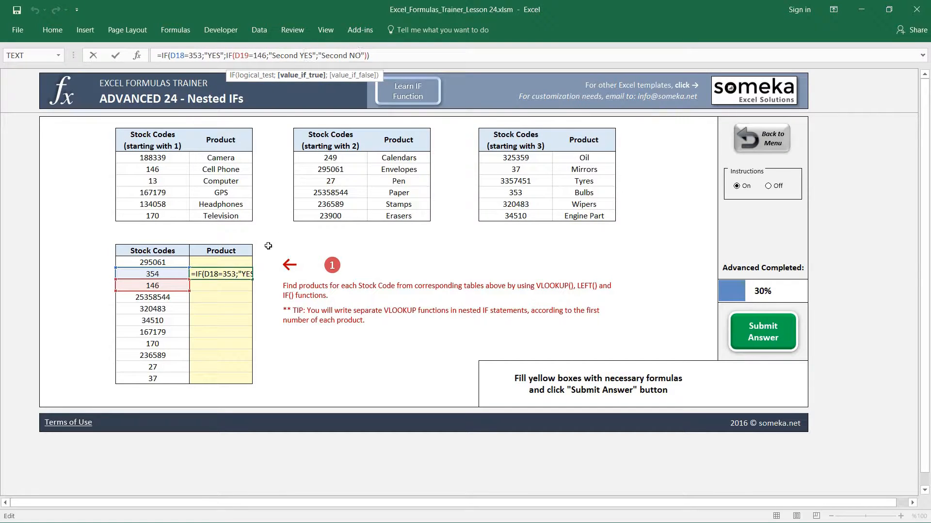
pyautogui.press('Return')
# Change the stock code in cell D19 to 5 and check the nested IF formula in E18
pyautogui.click(170, 286)
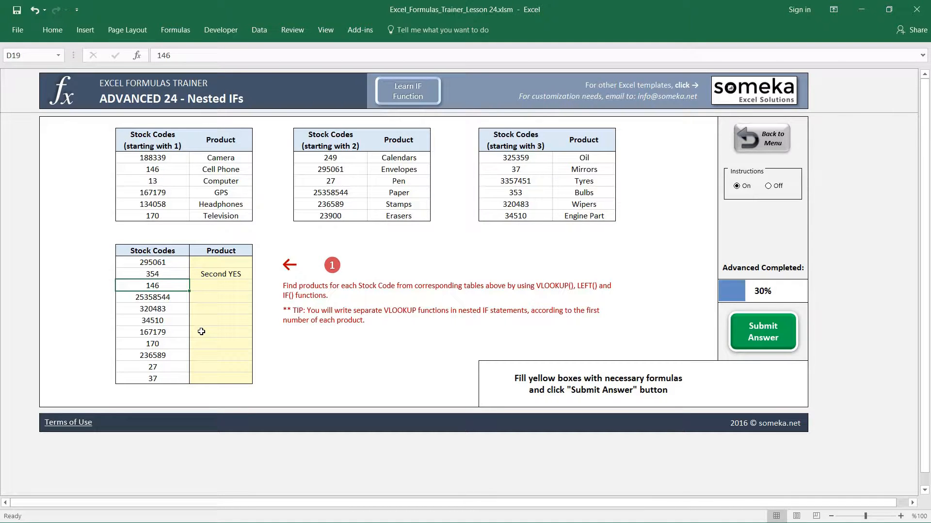
pyautogui.write('5')
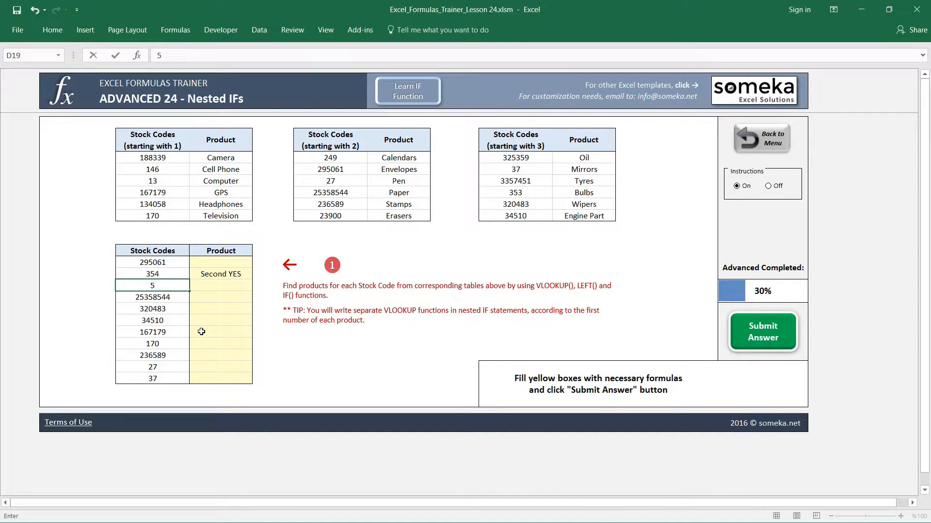
pyautogui.hotkey('ctrl', 'Return')
pyautogui.press('Up')
pyautogui.press('Right')
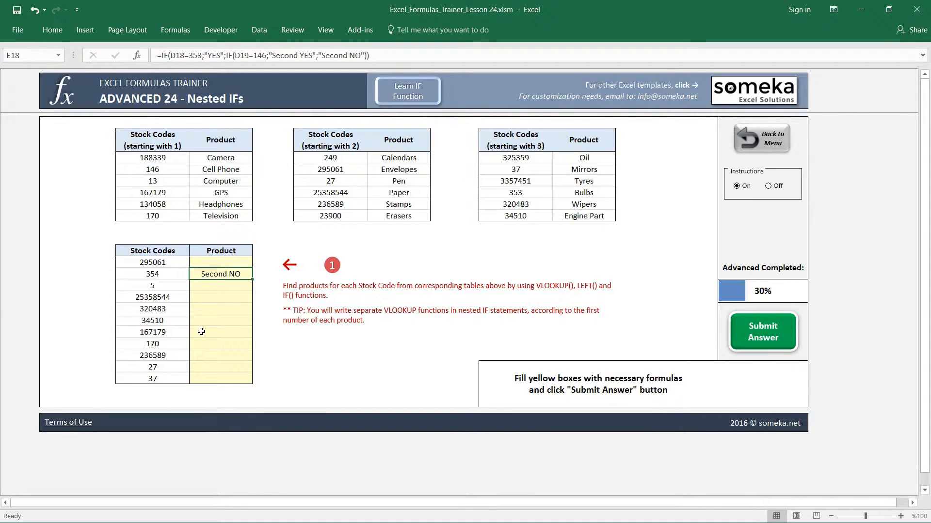
# Undo the stock code changes in D19 and D18, and clear the example formula from E18
pyautogui.hotkey('ctrl', 'z')
pyautogui.hotkey('ctrl', 'z')
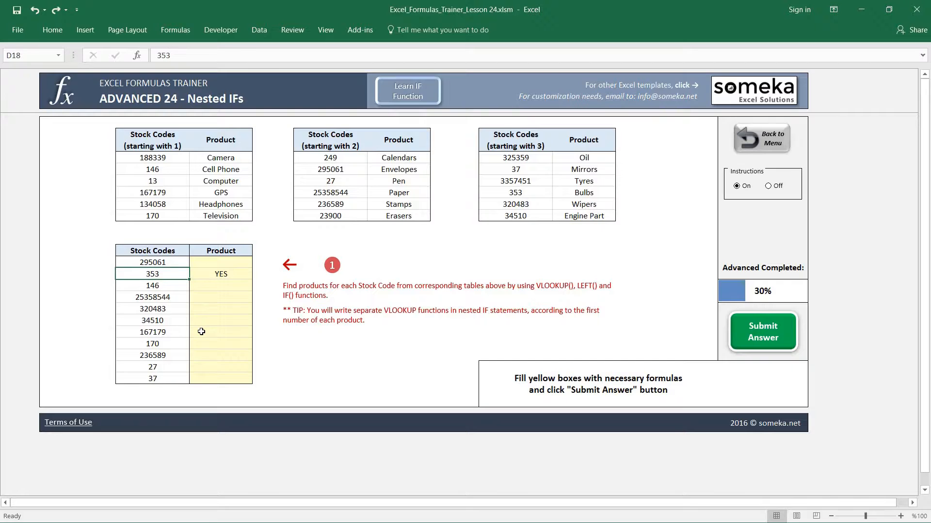
pyautogui.press('Right')
pyautogui.press('Delete')
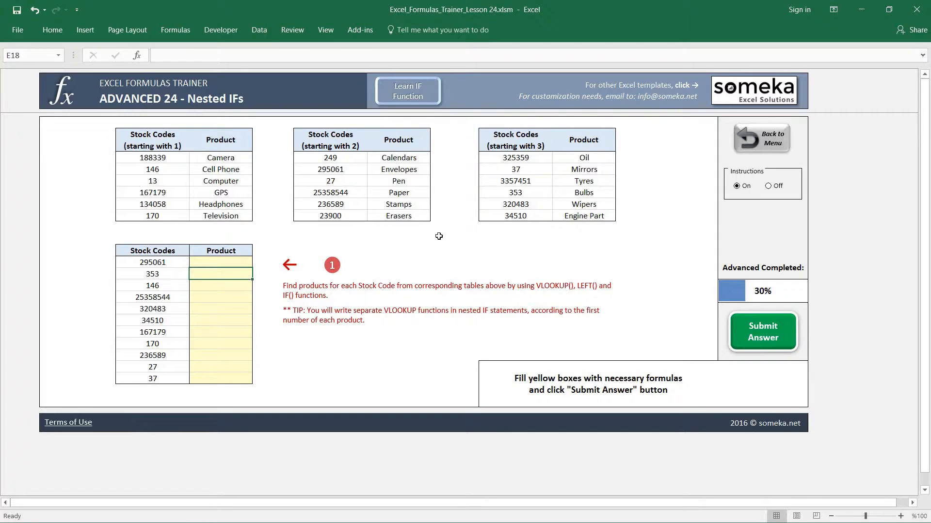
# Examine the three reference tables holding stock codes that start with 1, 2 and 3
pyautogui.click(135, 134)
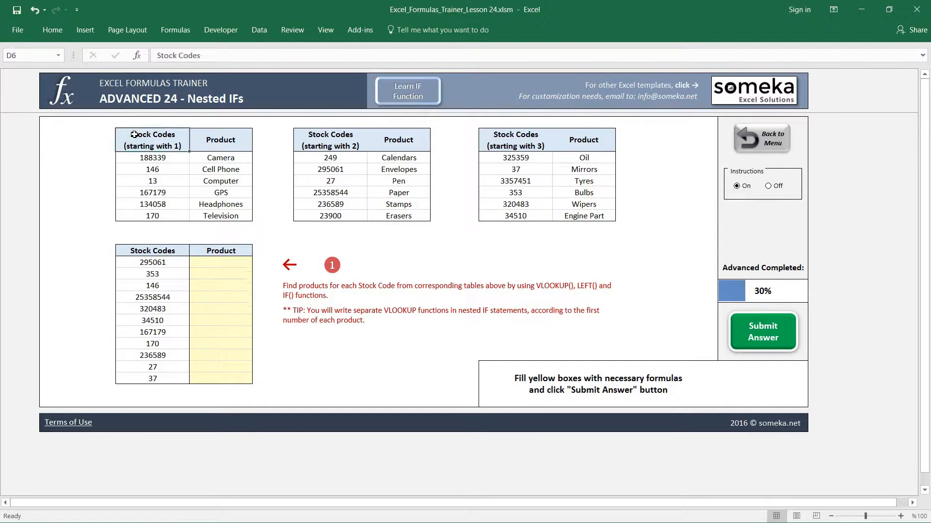
pyautogui.moveTo(134, 134); pyautogui.dragTo(221, 214)
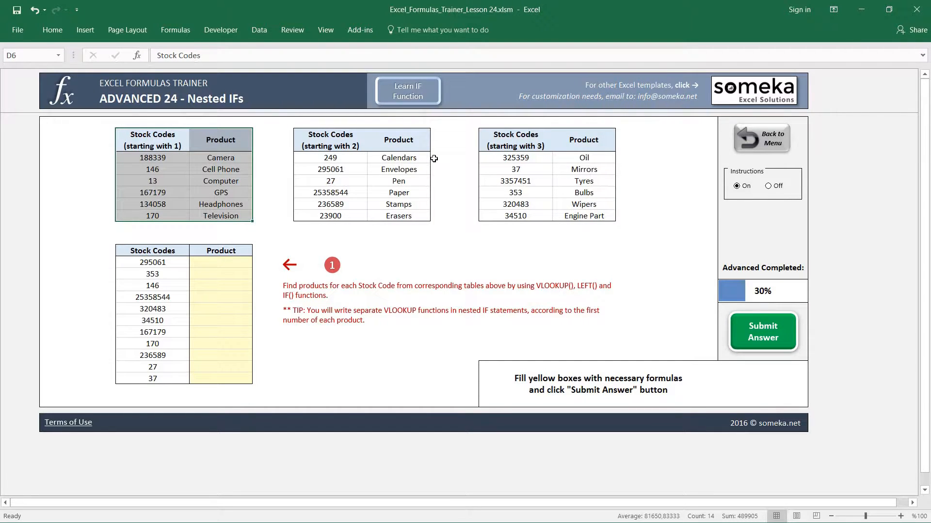
pyautogui.click(171, 146)
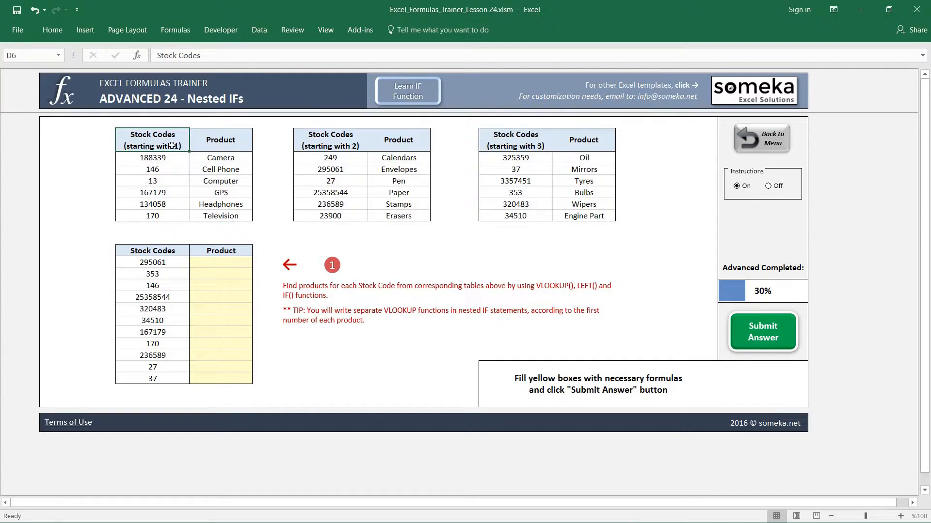
pyautogui.keyDown('shift'); pyautogui.click(229, 203); pyautogui.keyUp('shift')
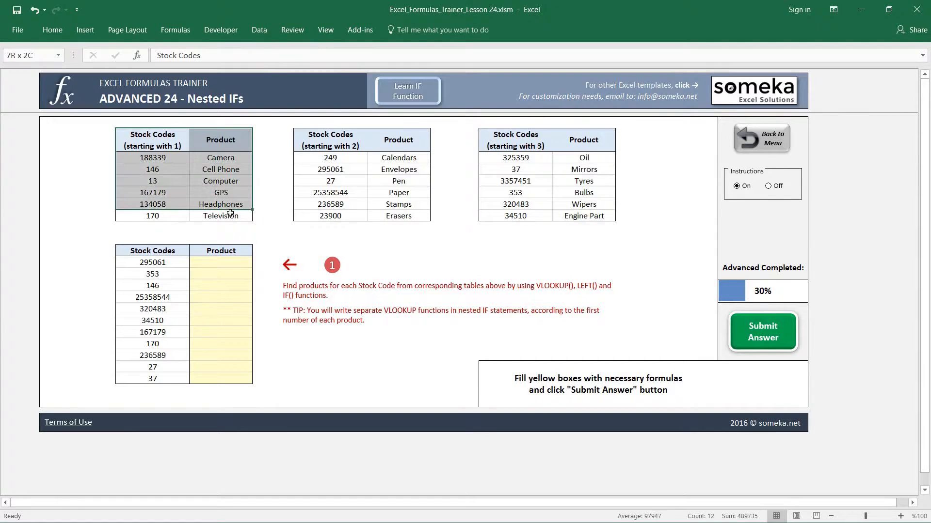
pyautogui.click(344, 134)
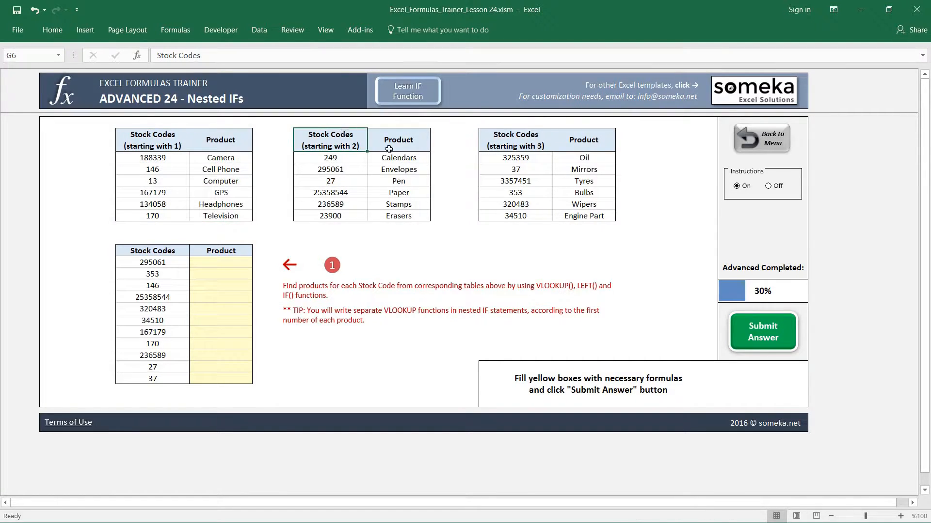
pyautogui.moveTo(389, 148); pyautogui.dragTo(406, 217)
pyautogui.click(511, 141)
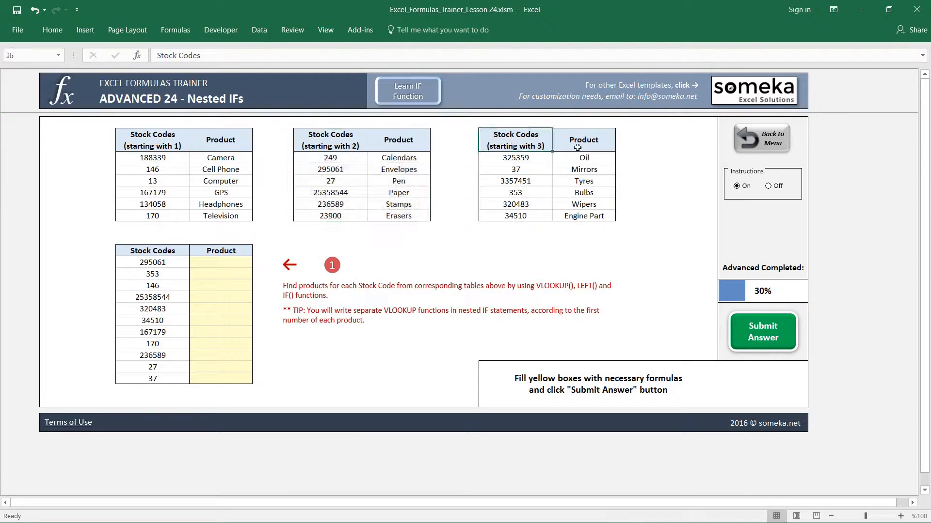
pyautogui.moveTo(578, 148); pyautogui.dragTo(597, 219)
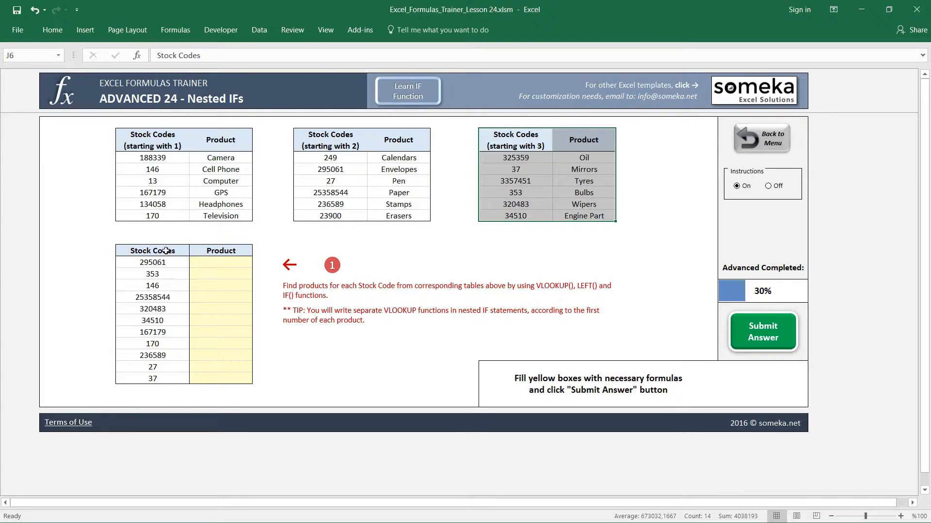
# Examine the stock code list and its Product column in relation to the product data of the three reference tables
pyautogui.moveTo(166, 251); pyautogui.dragTo(216, 379)
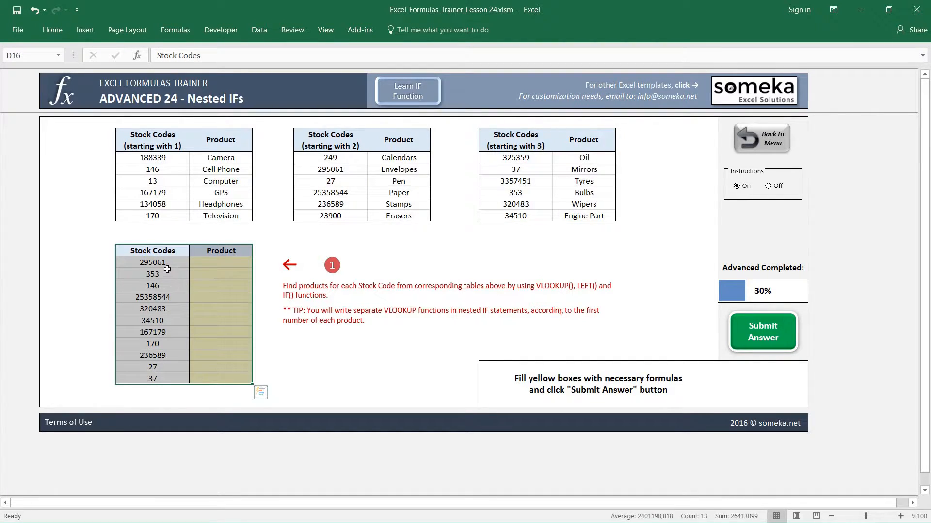
pyautogui.click(217, 274)
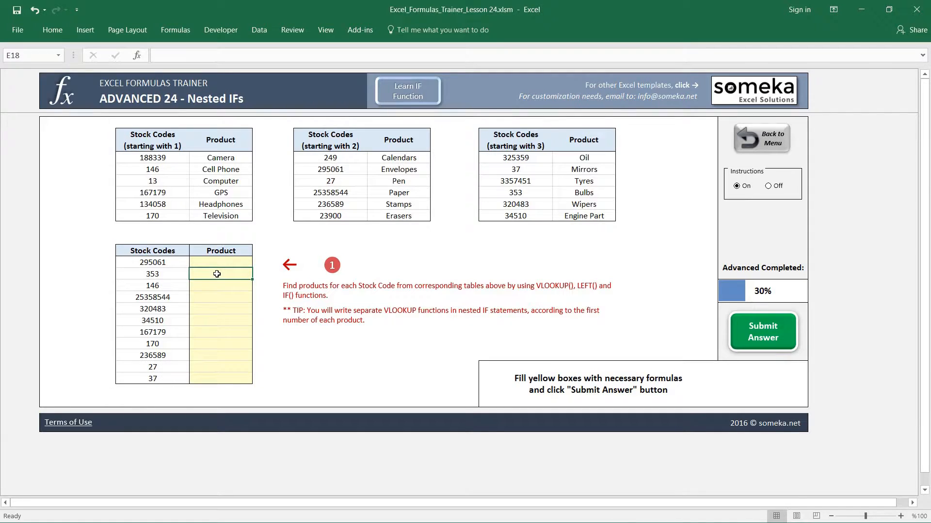
pyautogui.click(150, 273)
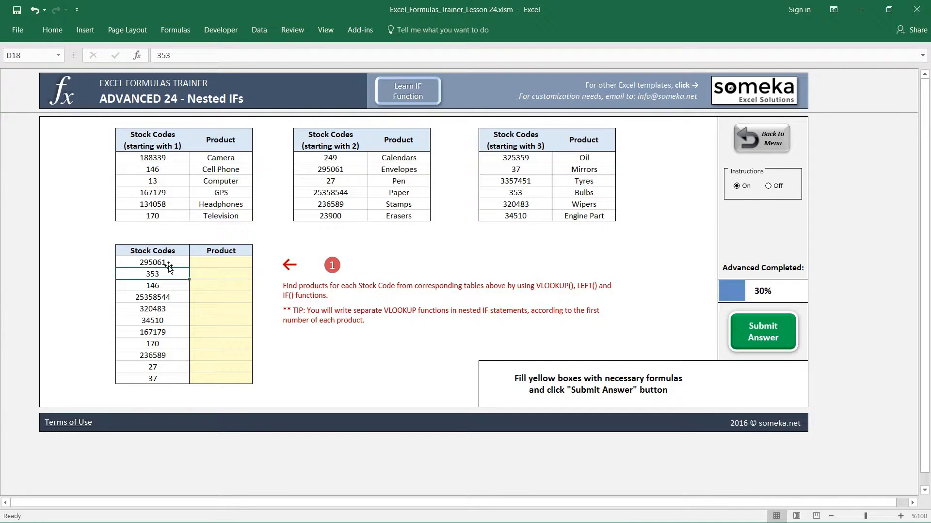
pyautogui.moveTo(165, 262); pyautogui.dragTo(157, 379)
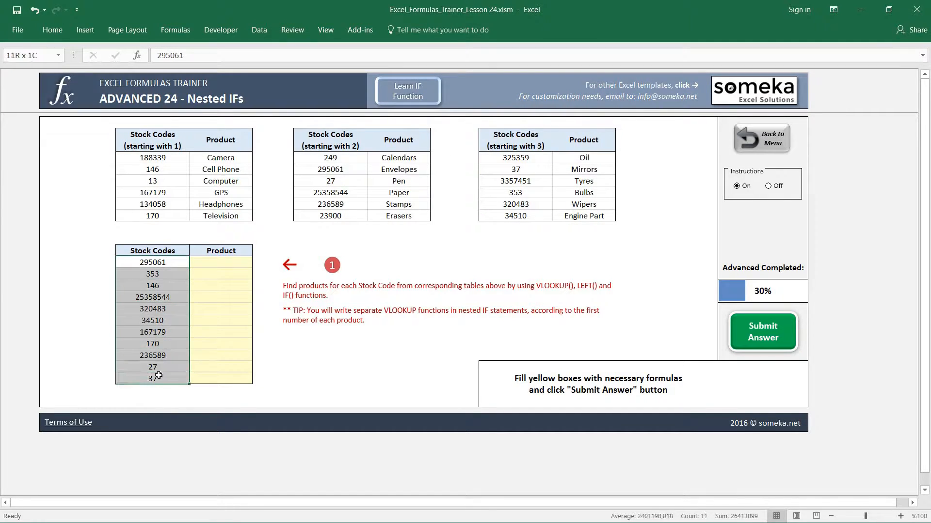
pyautogui.click(162, 275)
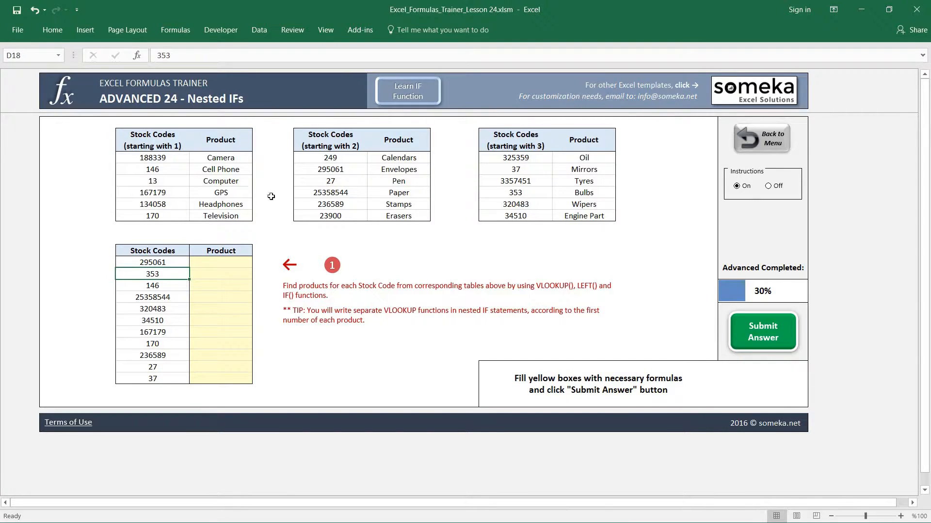
pyautogui.moveTo(143, 134); pyautogui.dragTo(225, 217)
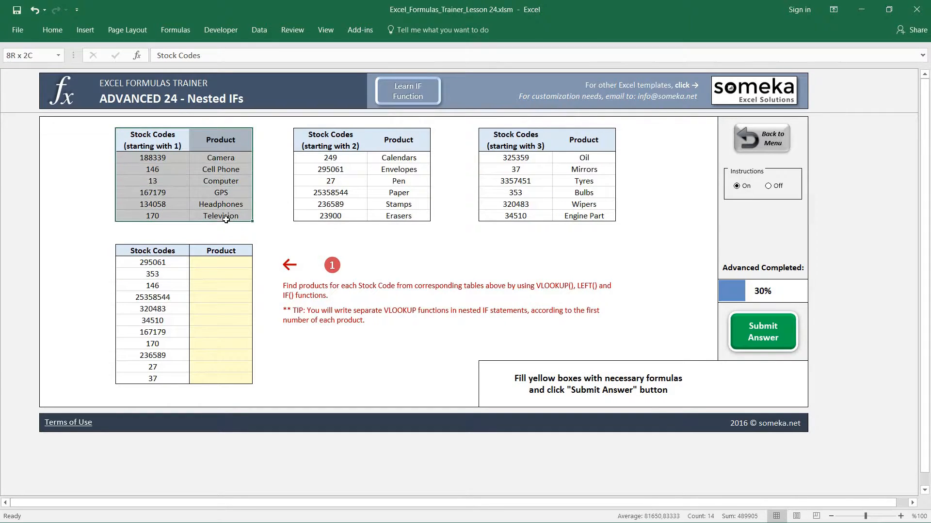
pyautogui.click(219, 279)
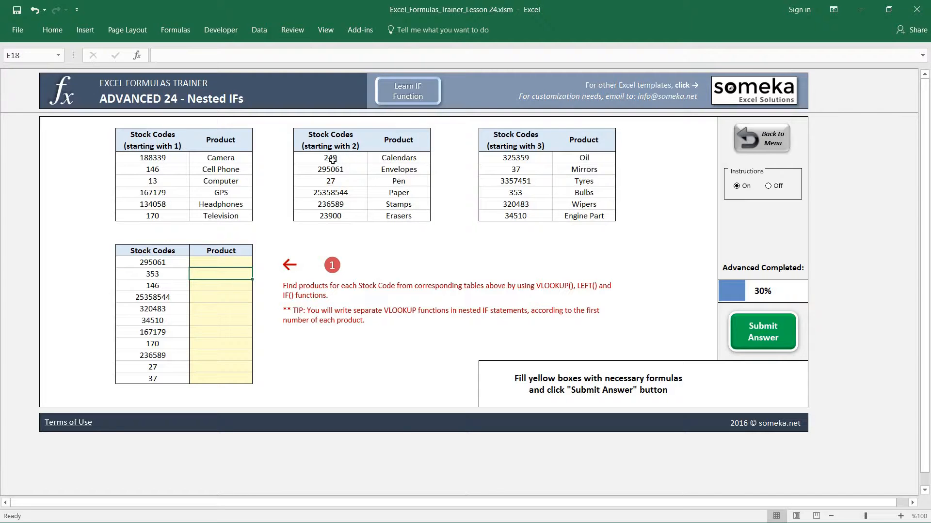
pyautogui.moveTo(331, 160)
pyautogui.mouseDown()
pyautogui.moveTo(395, 172)
pyautogui.moveTo(407, 216)
pyautogui.mouseUp()
pyautogui.moveTo(513, 161); pyautogui.dragTo(601, 217)
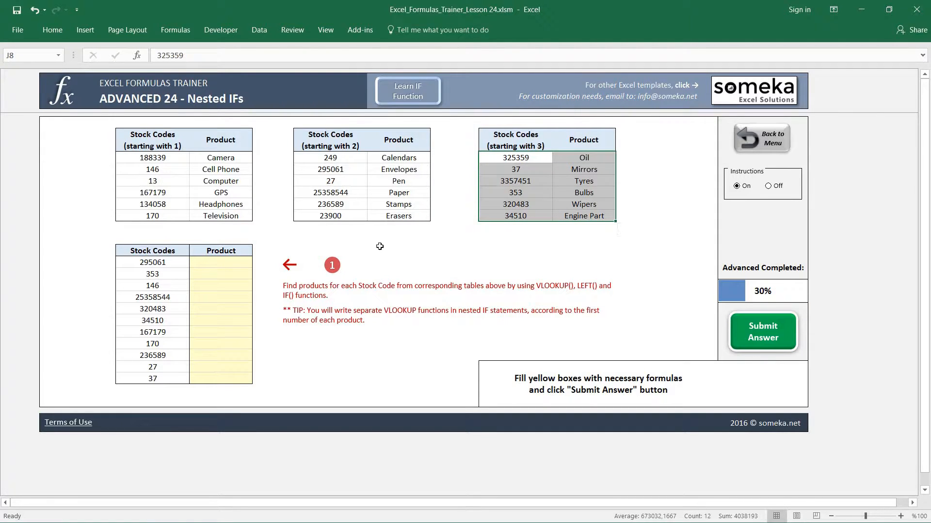
pyautogui.click(216, 277)
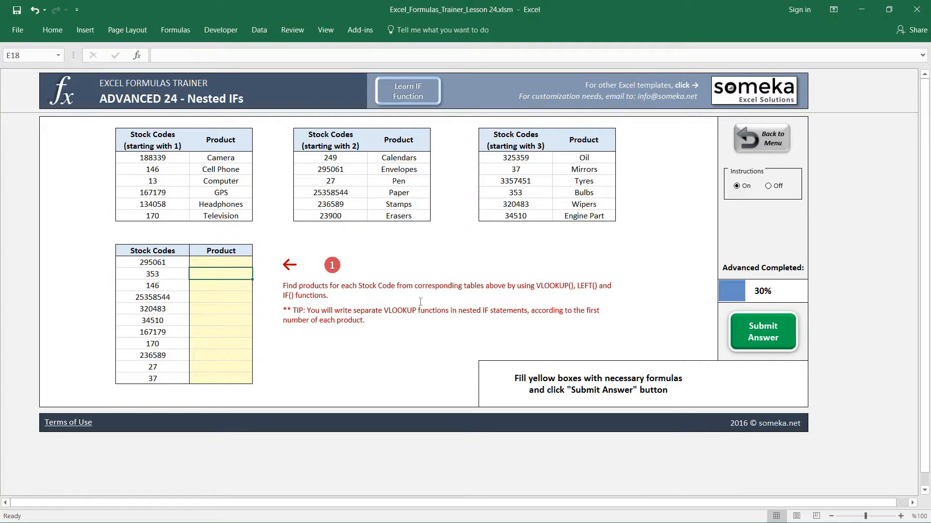
# Check the first digit of the stock code in D18 against the three tables it could belong to
pyautogui.click(154, 275)
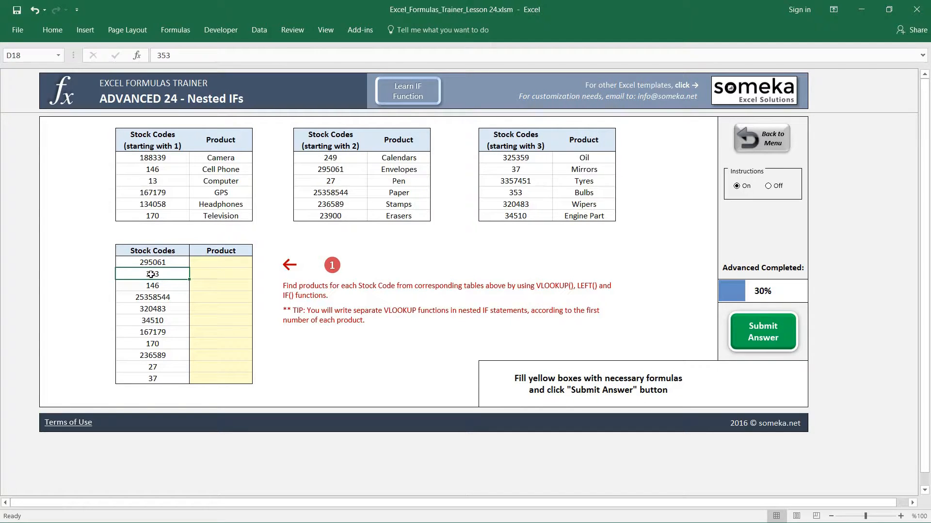
pyautogui.doubleClick(152, 274)
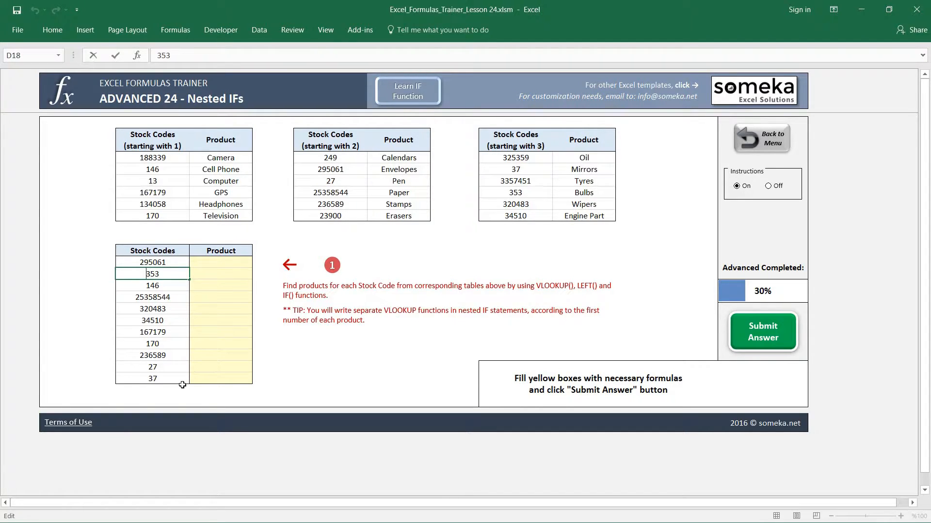
pyautogui.hotkey('ctrl', 'Return')
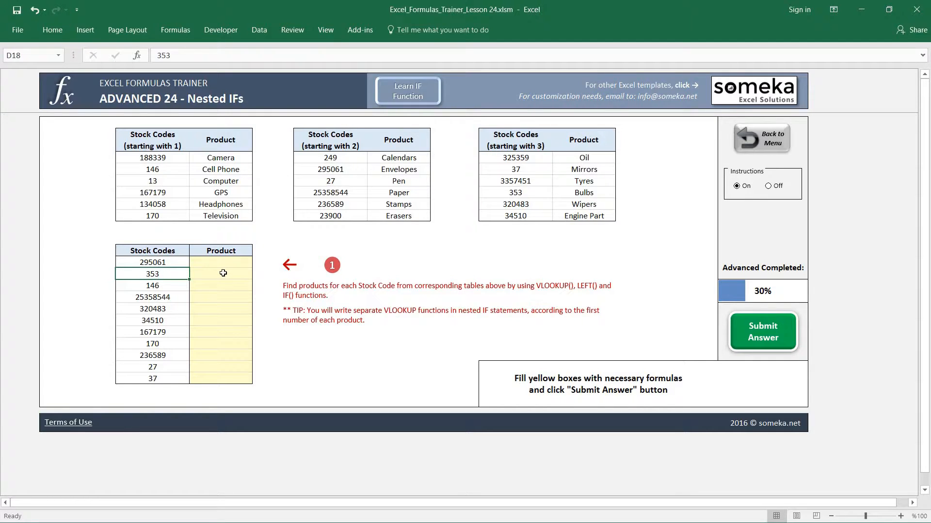
pyautogui.click(145, 145)
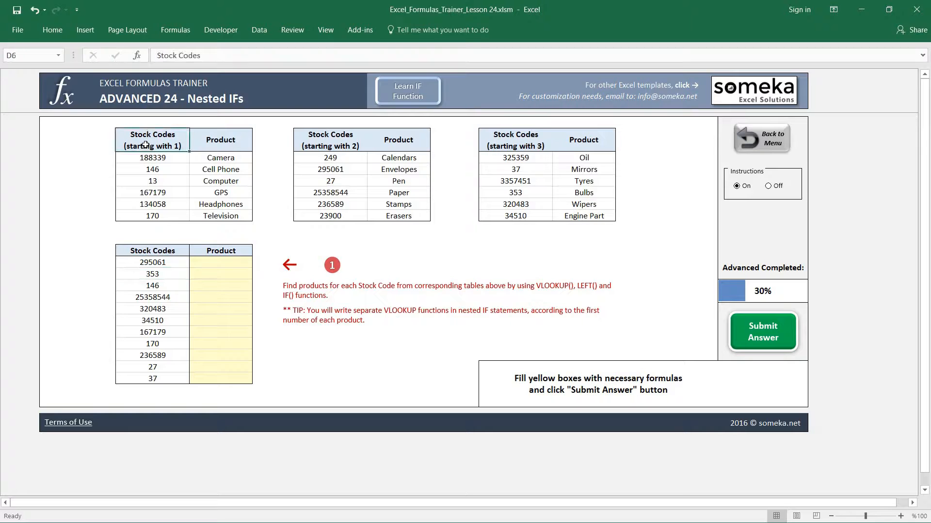
pyautogui.moveTo(146, 145); pyautogui.dragTo(233, 216)
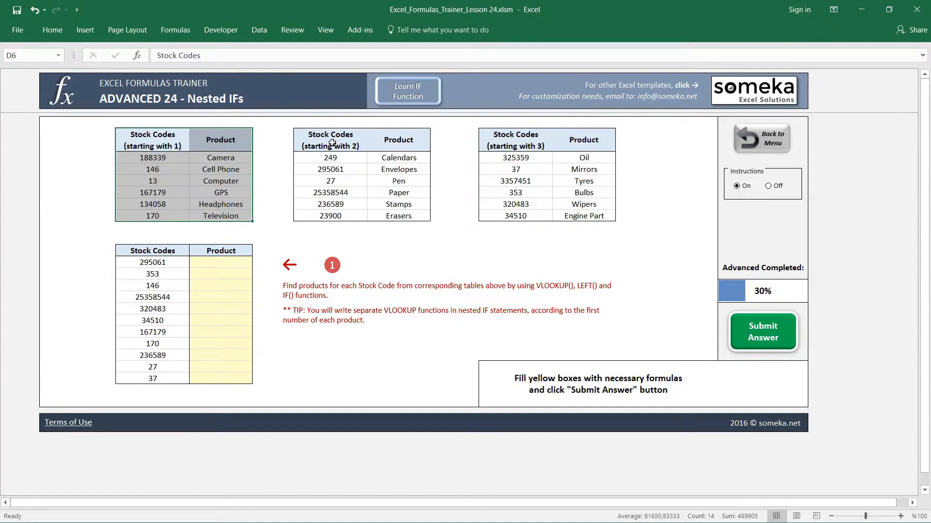
pyautogui.moveTo(331, 143); pyautogui.dragTo(418, 214)
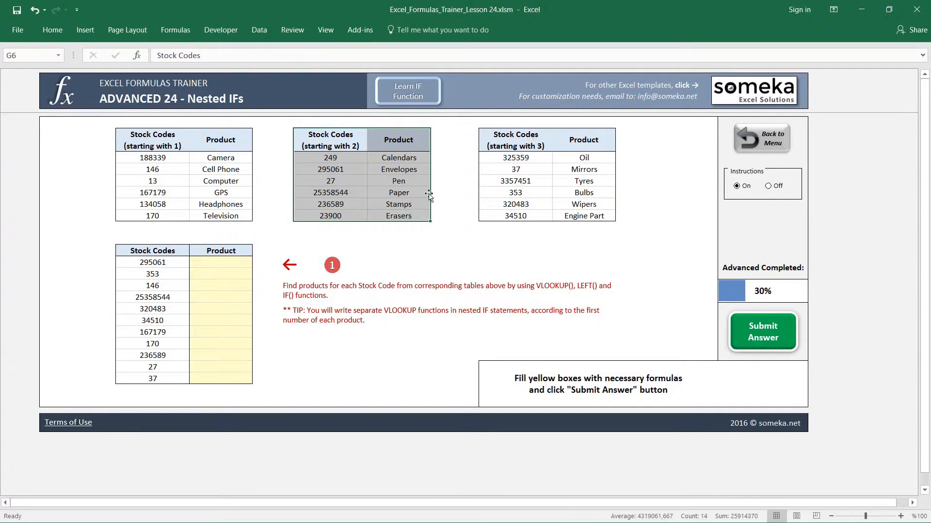
pyautogui.moveTo(505, 141); pyautogui.dragTo(613, 222)
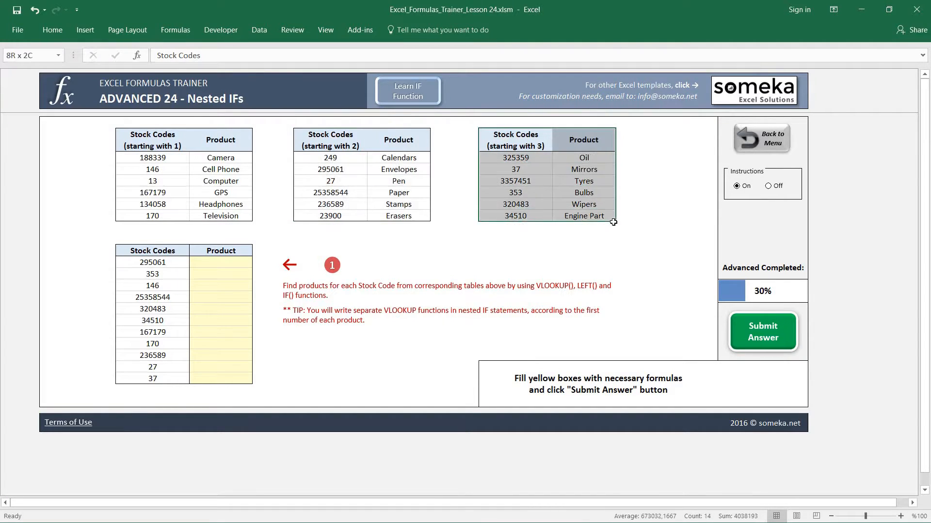
# Start an IF formula in E18 with the logical test LEFT(D18;1)=1
pyautogui.click(212, 273)
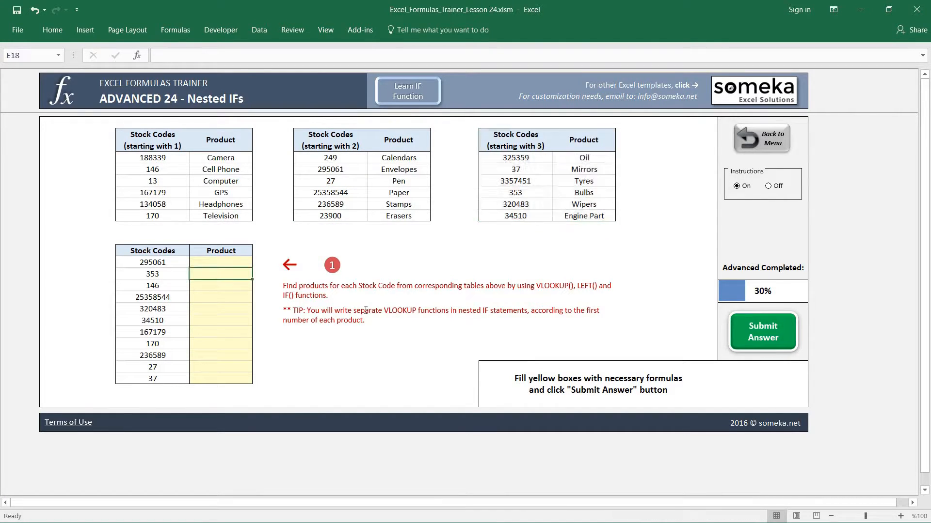
pyautogui.write('=')
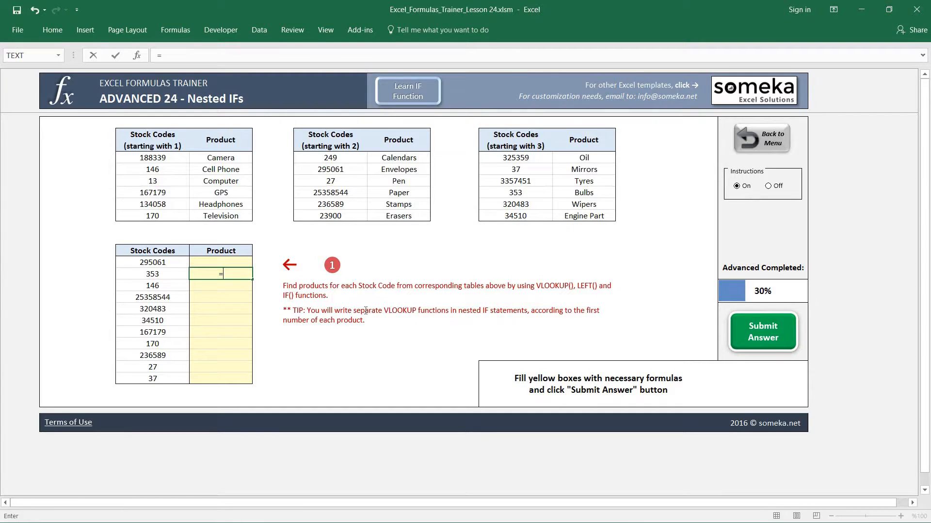
pyautogui.write('IF')
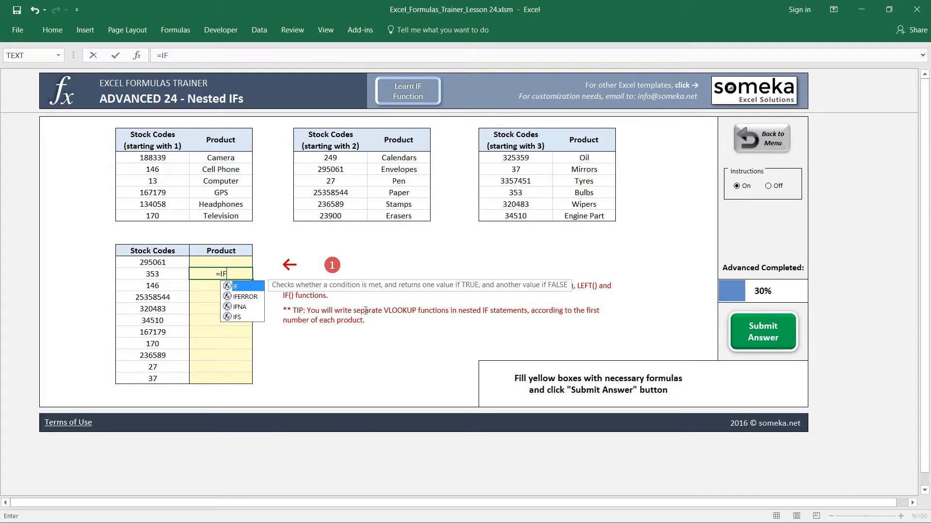
pyautogui.write('(')
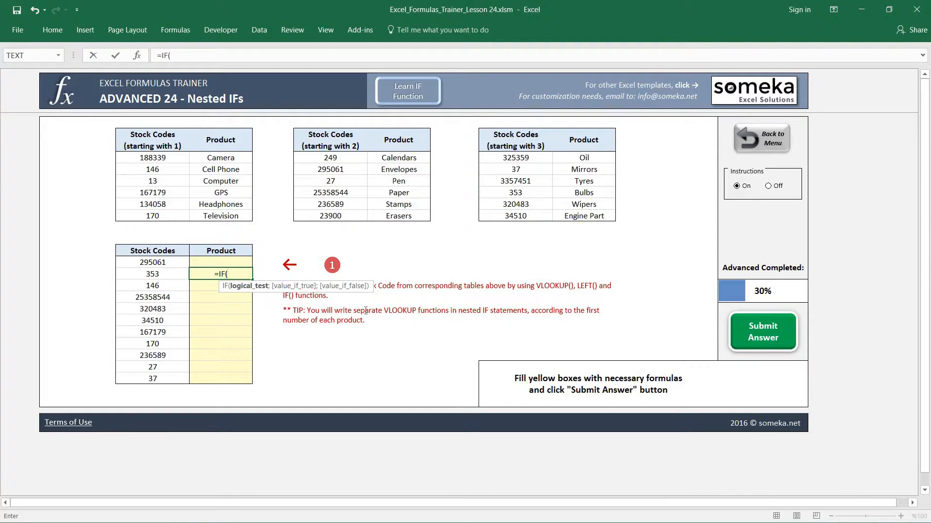
pyautogui.write('LEFT(')
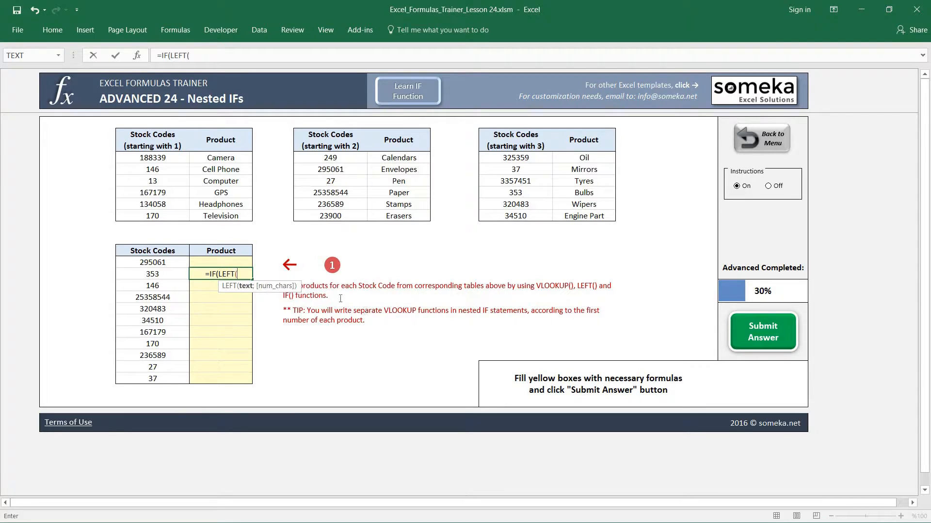
pyautogui.click(157, 274)
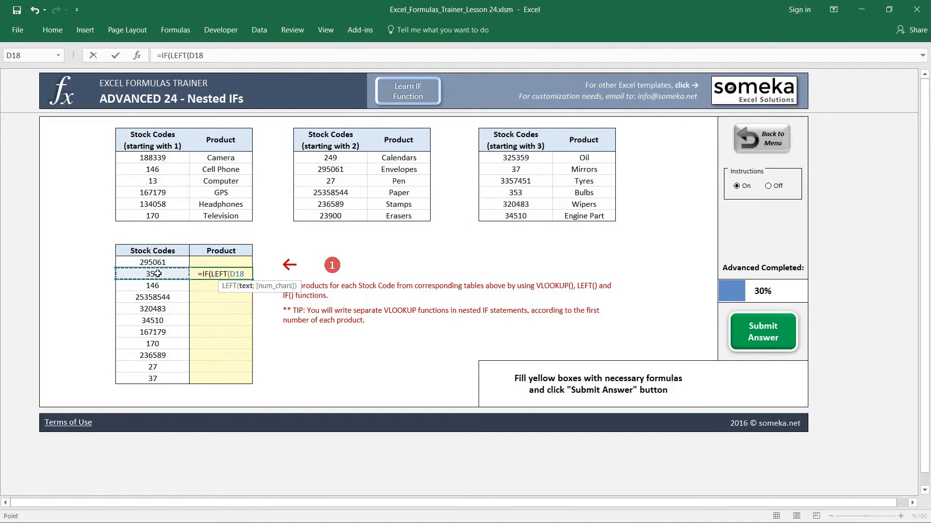
pyautogui.write(';')
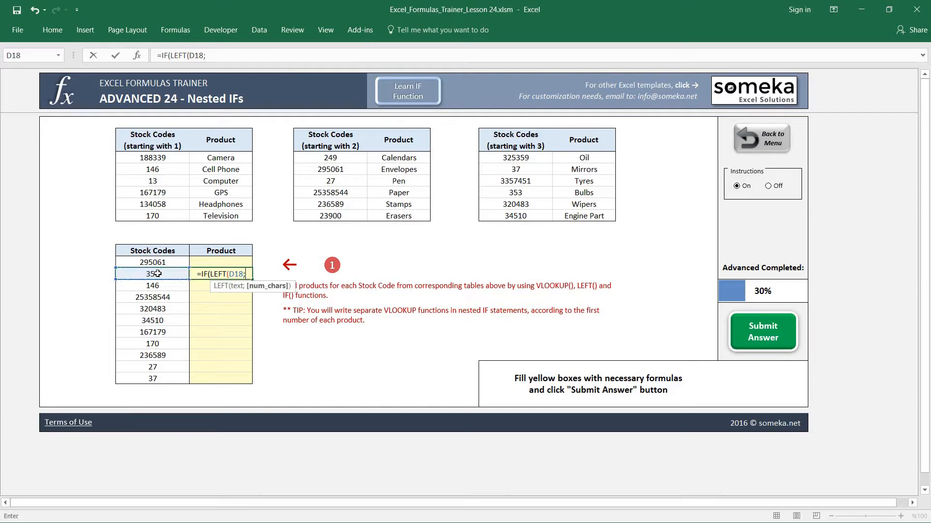
pyautogui.write('1')
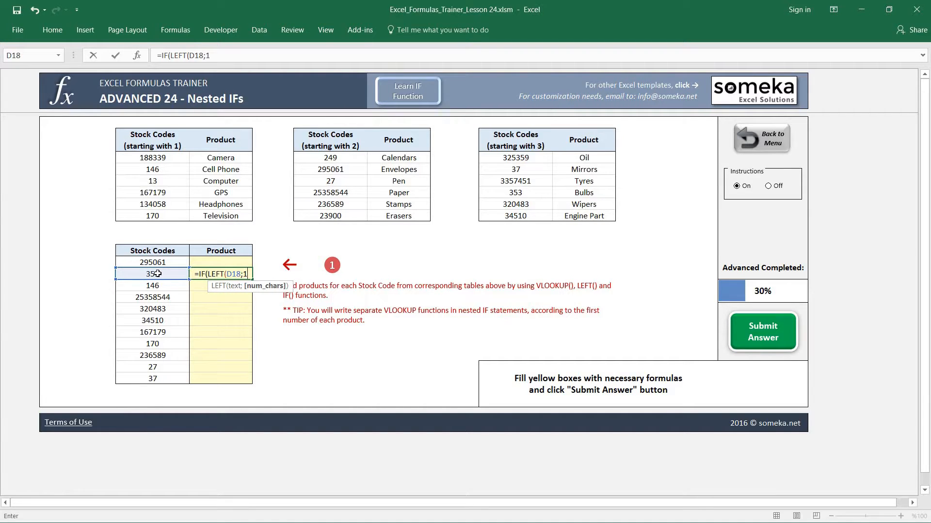
pyautogui.write(')=1')
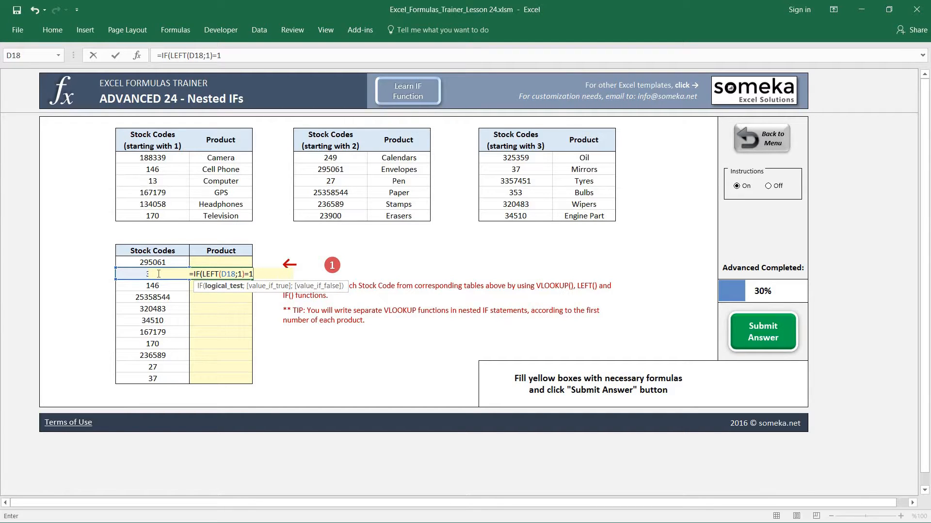
pyautogui.write(';')
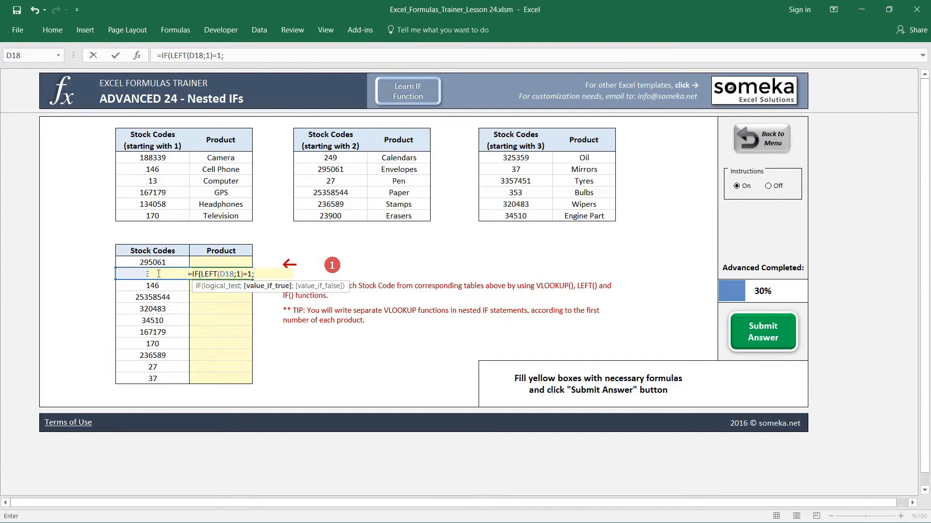
# Add VLOOKUP(D18;$D$6:$E$13;2;0) as the value-if-true argument of the E18 formula
pyautogui.write('VLOOKUP(')
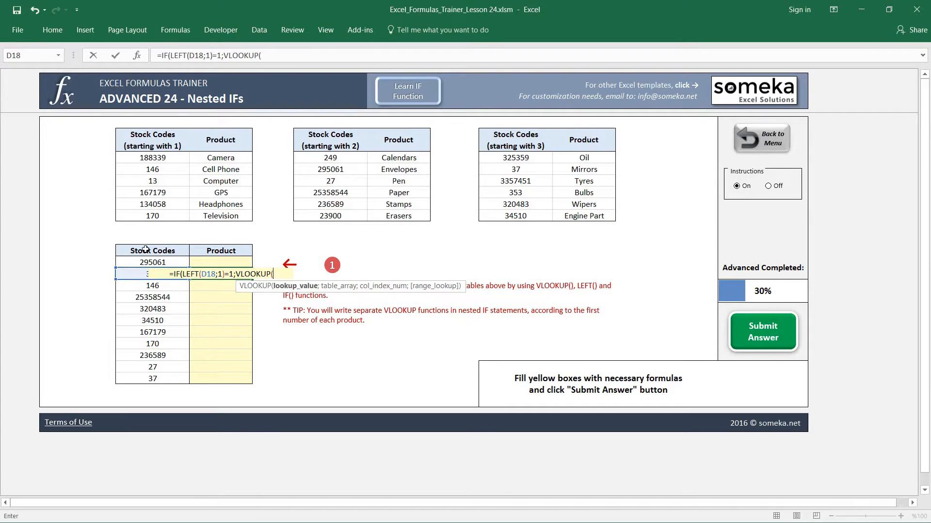
pyautogui.click(126, 273)
pyautogui.write(';')
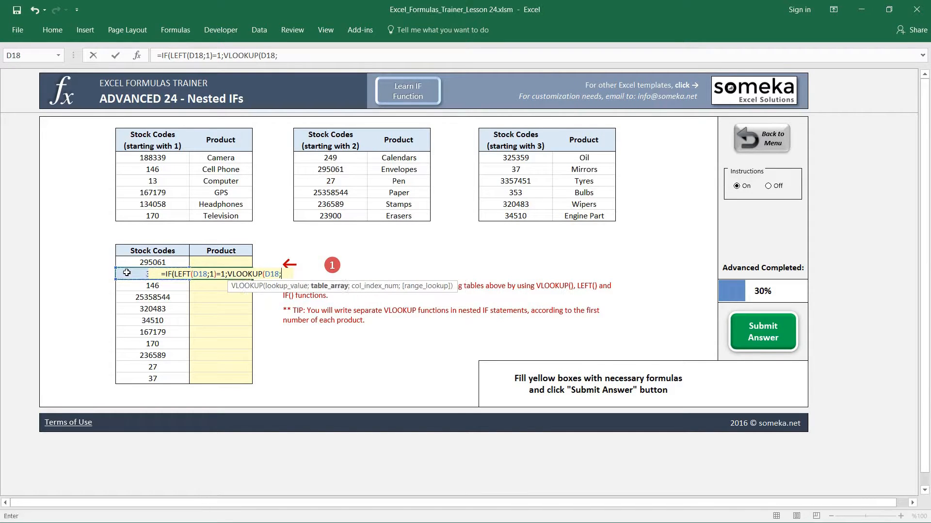
pyautogui.moveTo(151, 144); pyautogui.dragTo(234, 217)
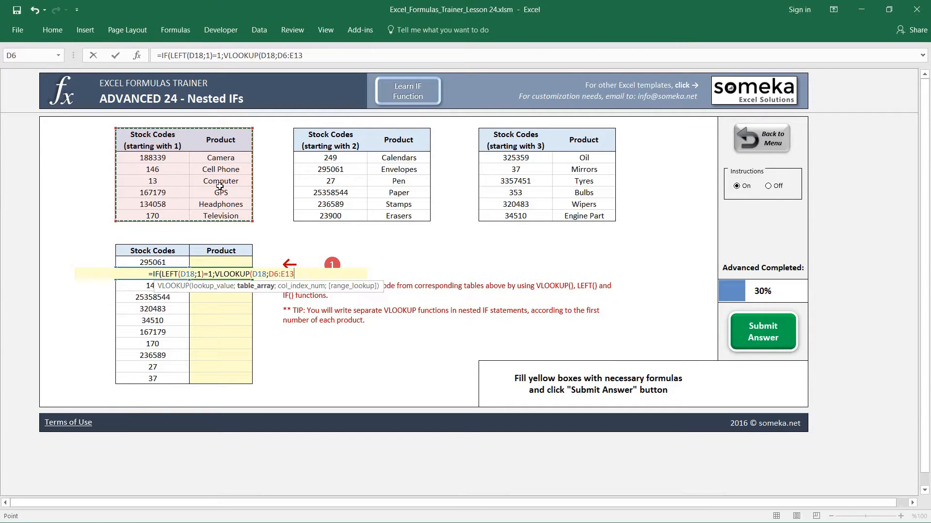
pyautogui.press('F4')
pyautogui.write(';2')
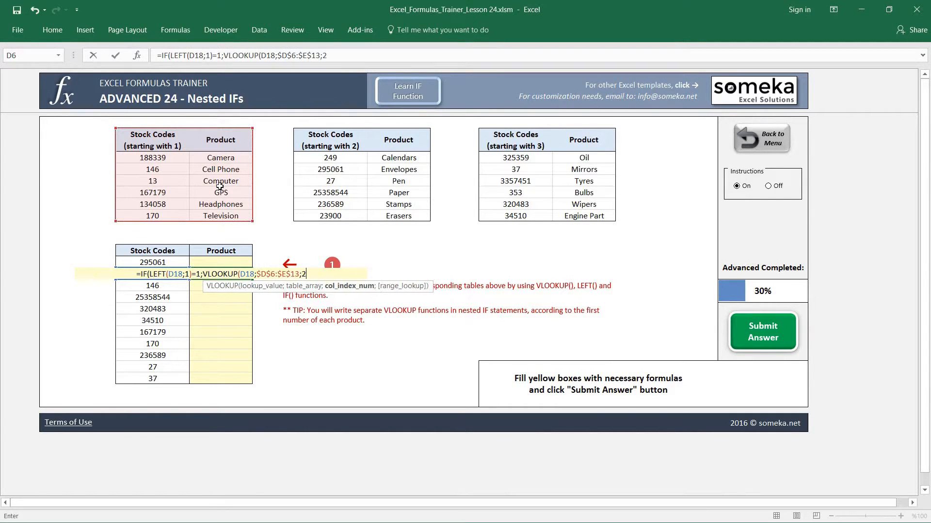
pyautogui.write(';0)')
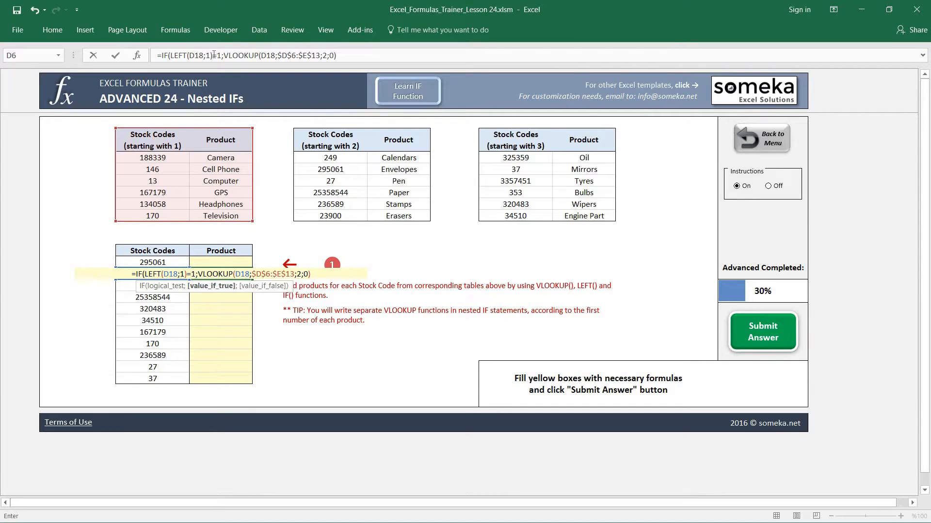
# Try multiplying the LEFT result in the logical test by 1, and remove the multiplication again
pyautogui.click(214, 54)
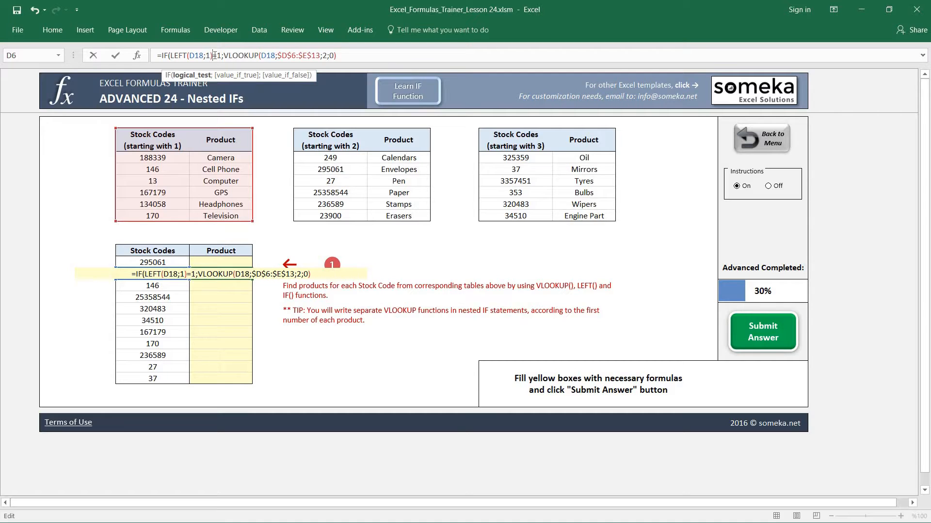
pyautogui.write('*')
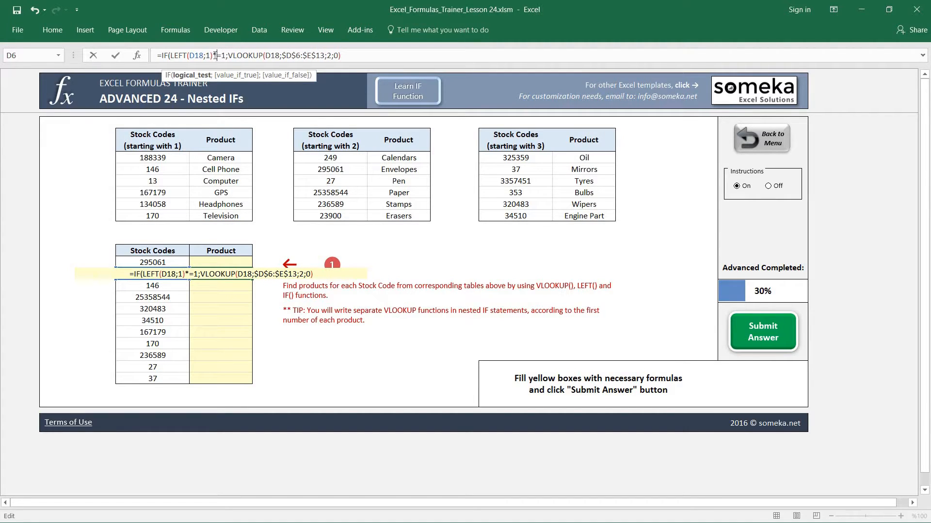
pyautogui.write('1')
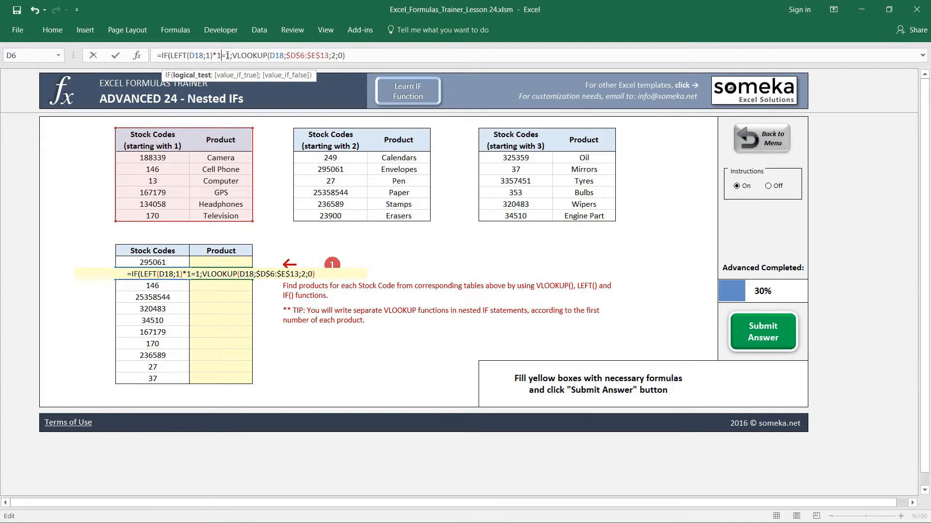
pyautogui.press('BackSpace')
pyautogui.press('BackSpace')
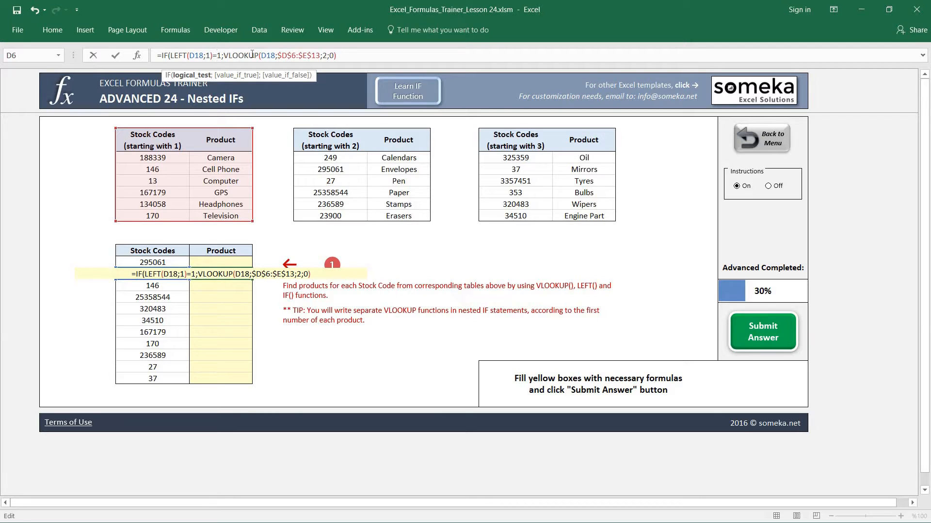
# Try comparing the LEFT result with the text "1" in quotation marks, and remove the quotation marks again
pyautogui.write('"1')
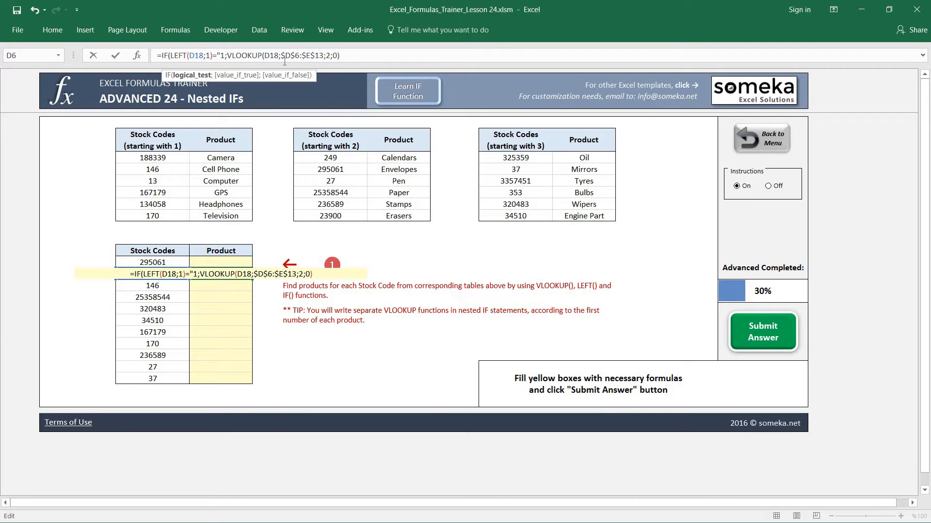
pyautogui.write('"')
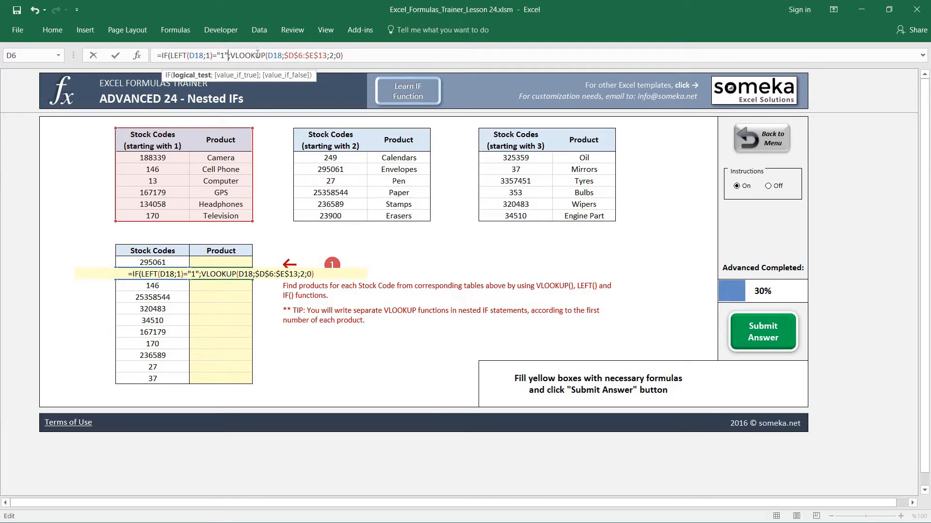
pyautogui.press('BackSpace')
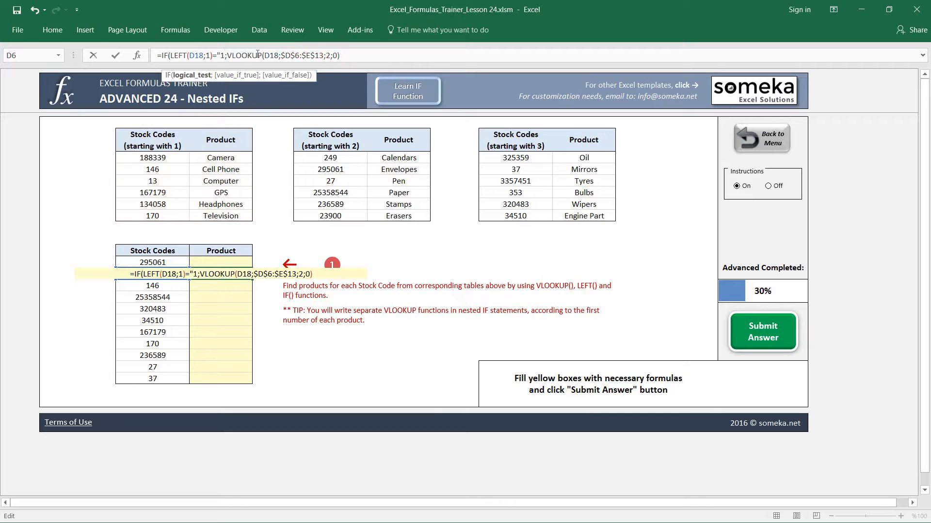
pyautogui.press('BackSpace')
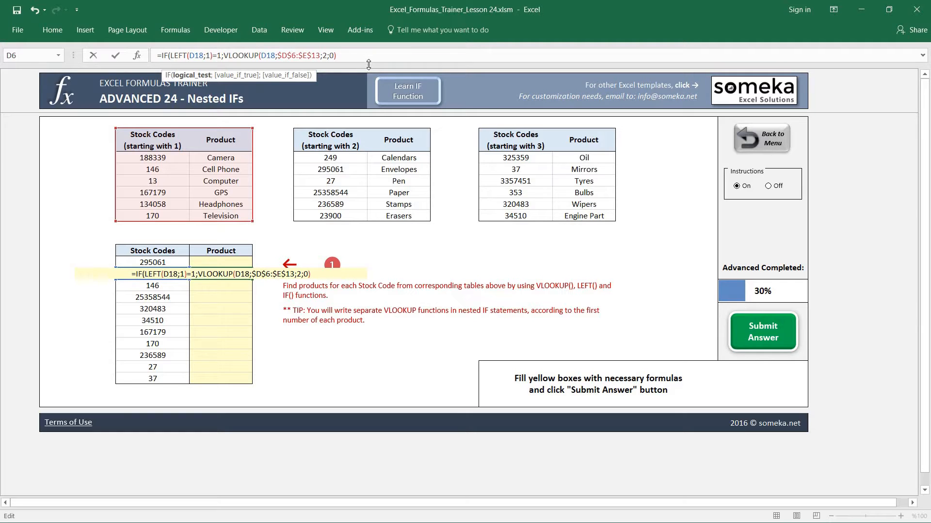
# Expand the formula bar to two lines and review the LEFT and VLOOKUP parts of the E18 formula
pyautogui.moveTo(371, 81); pyautogui.dragTo(371, 93)
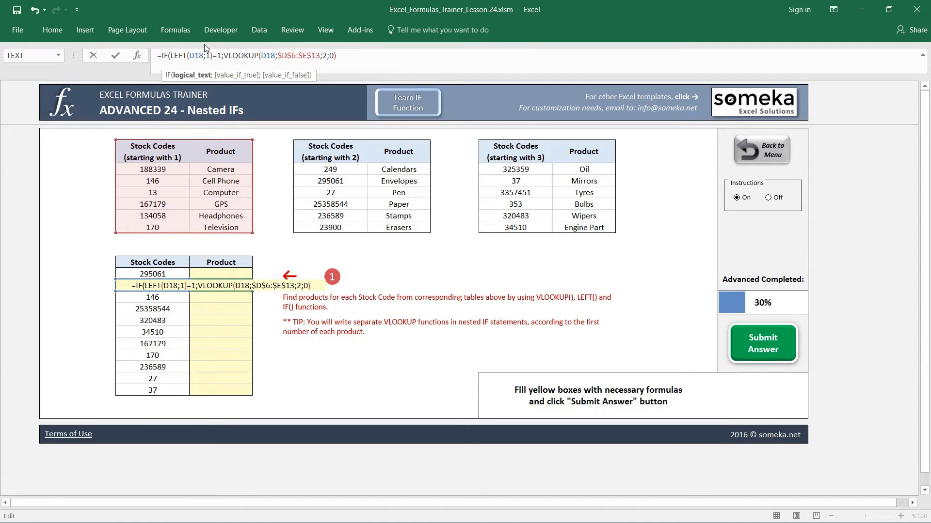
pyautogui.moveTo(182, 55); pyautogui.dragTo(212, 55)
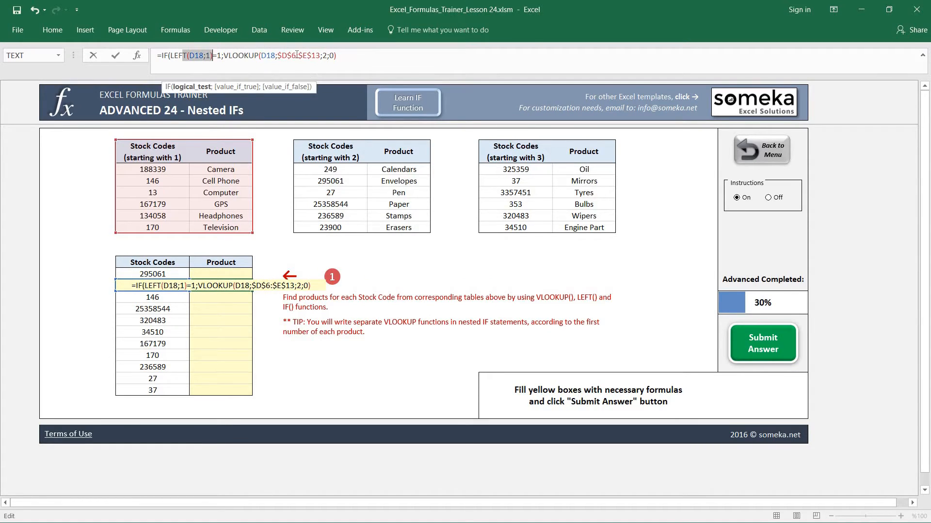
pyautogui.click(326, 54)
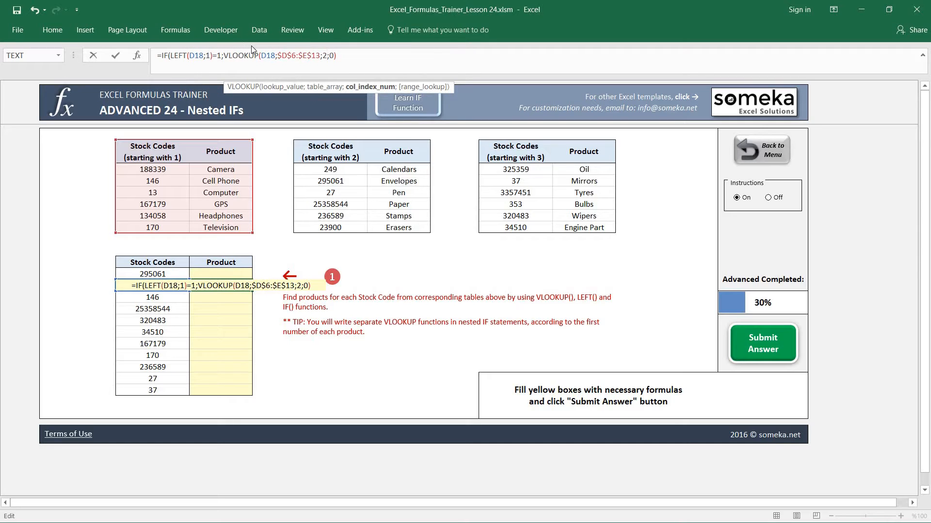
# Begin a nested IF with a LEFT function in its logical test as the value-if-false argument of the E18 formula
pyautogui.click(367, 58)
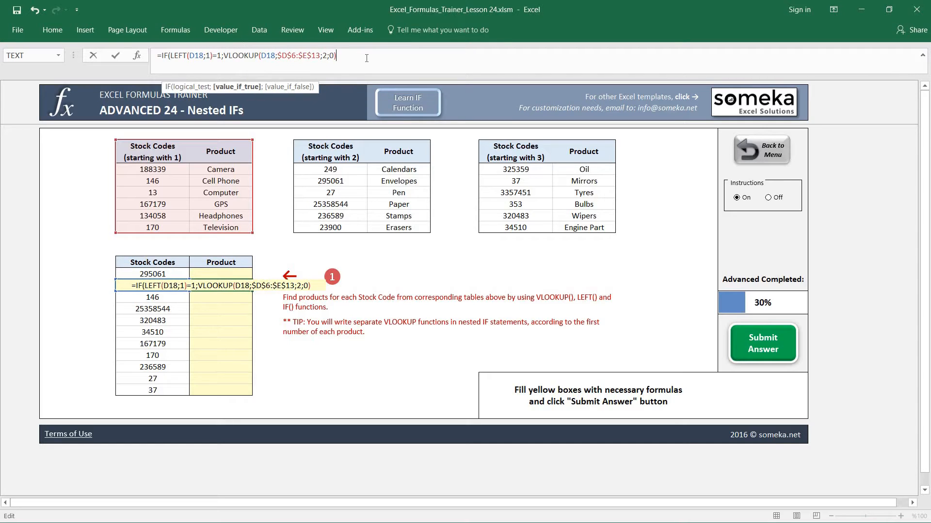
pyautogui.write(';')
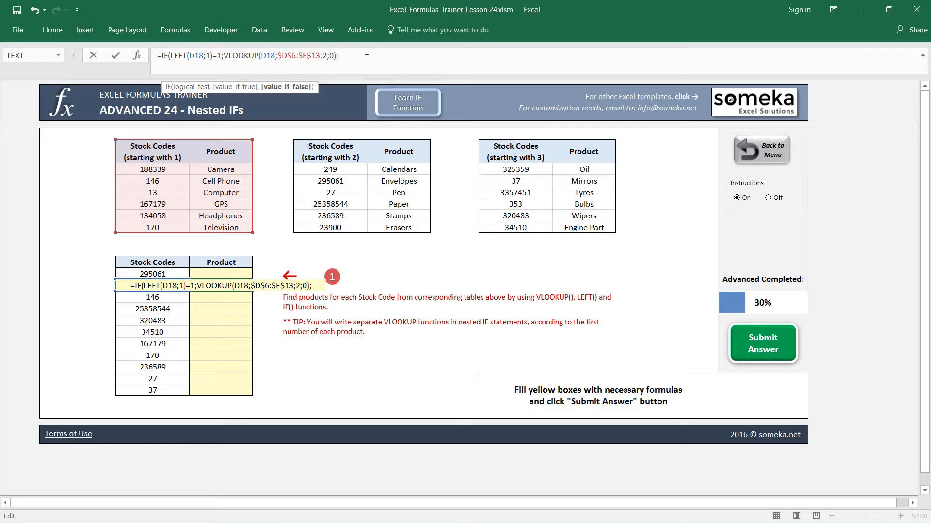
pyautogui.write('IF')
pyautogui.press('Return')
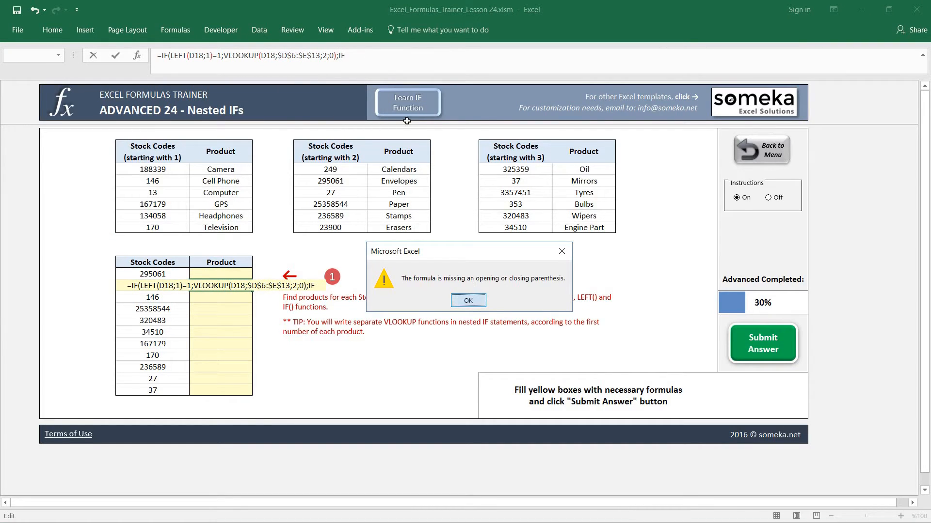
pyautogui.press('Return')
pyautogui.click(372, 59)
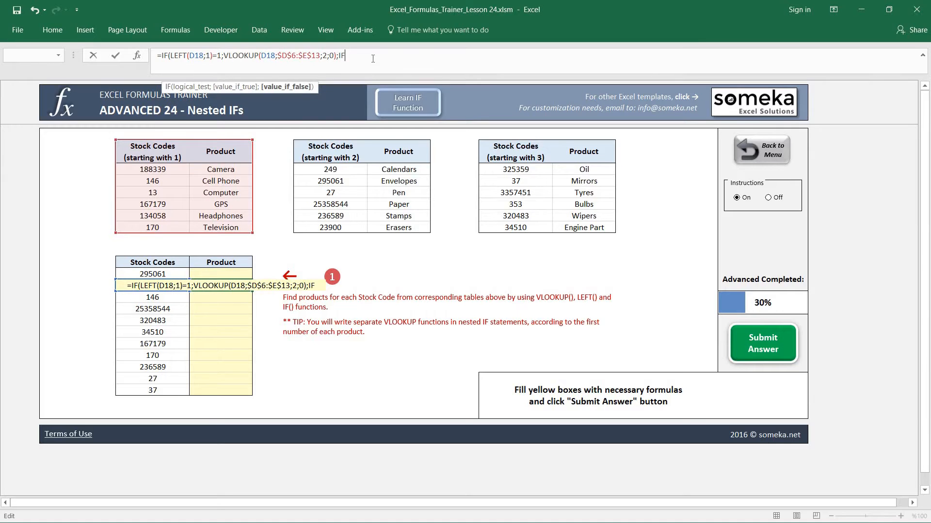
pyautogui.write('(')
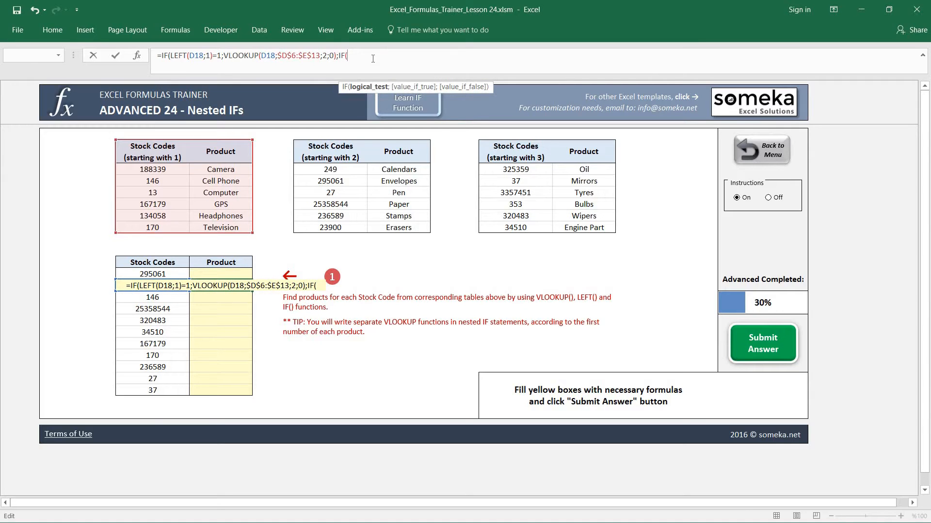
pyautogui.write('LEFT')
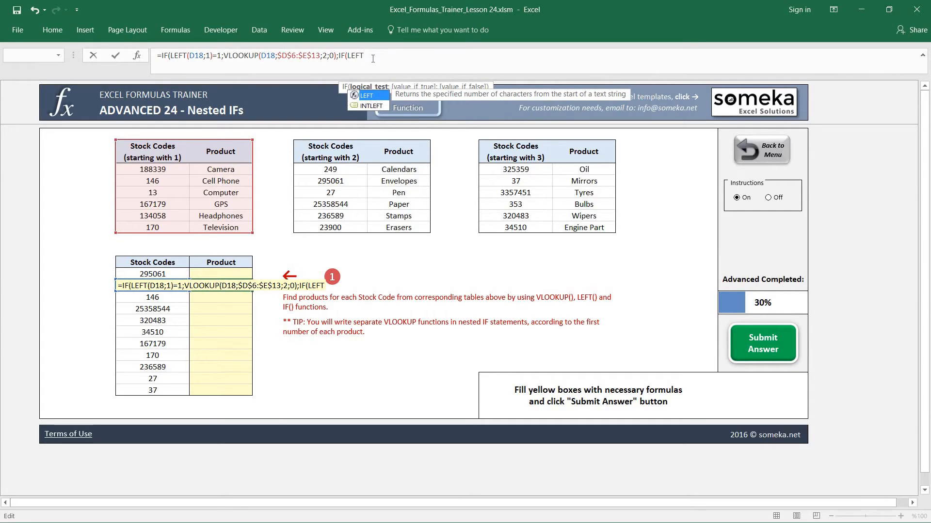
pyautogui.press('Tab')
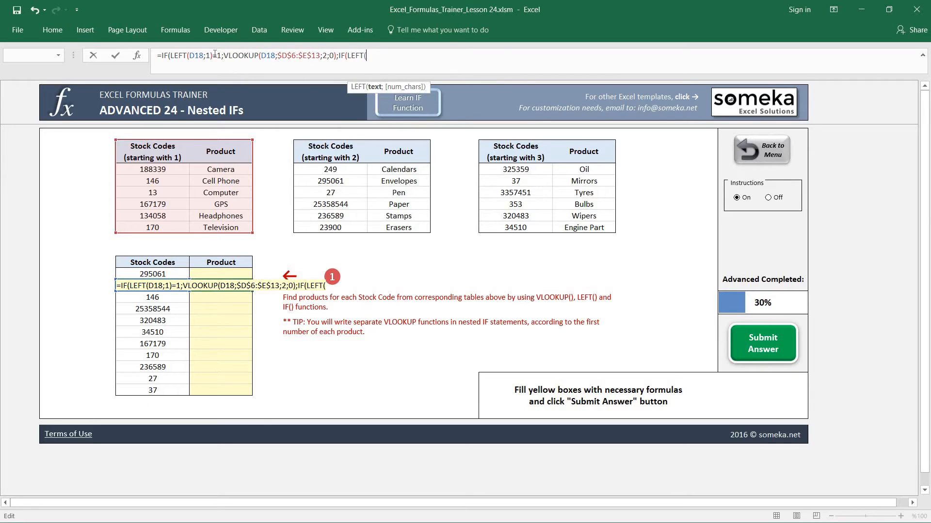
# Change the first logical test to LEFT(D18;1)*1=1 and return to the open nested LEFT function
pyautogui.click(215, 55)
pyautogui.write('*')
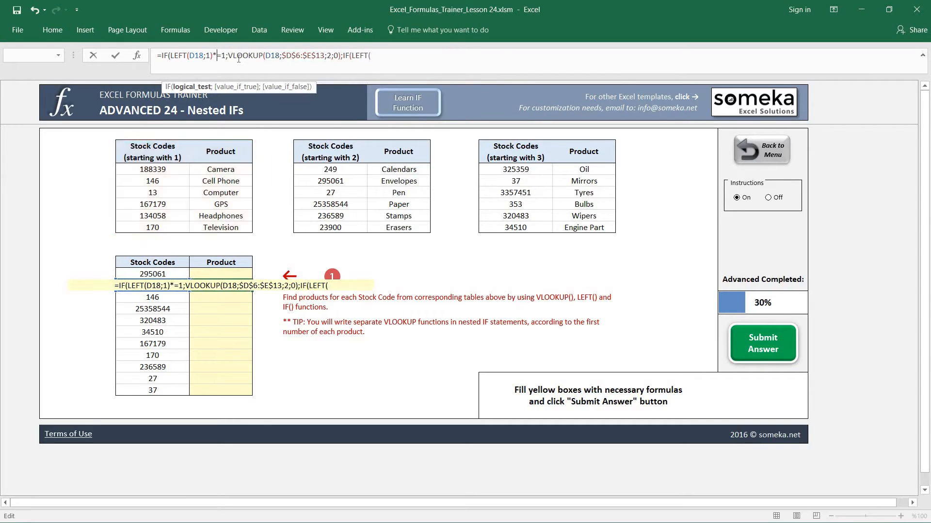
pyautogui.write('1')
pyautogui.click(371, 56)
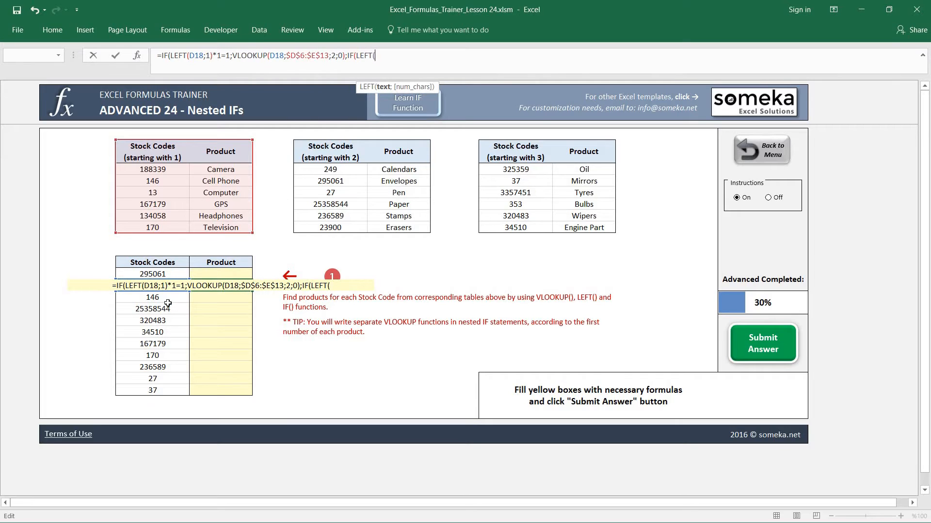
# Complete the nested IF's logical test in the E18 formula as LEFT(D18;1)*1=2
pyautogui.click(149, 298)
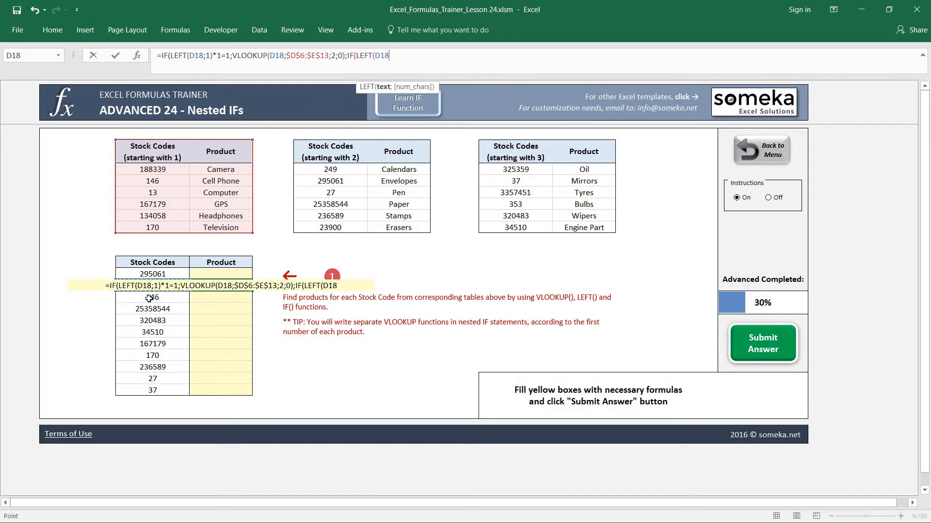
pyautogui.write(';1')
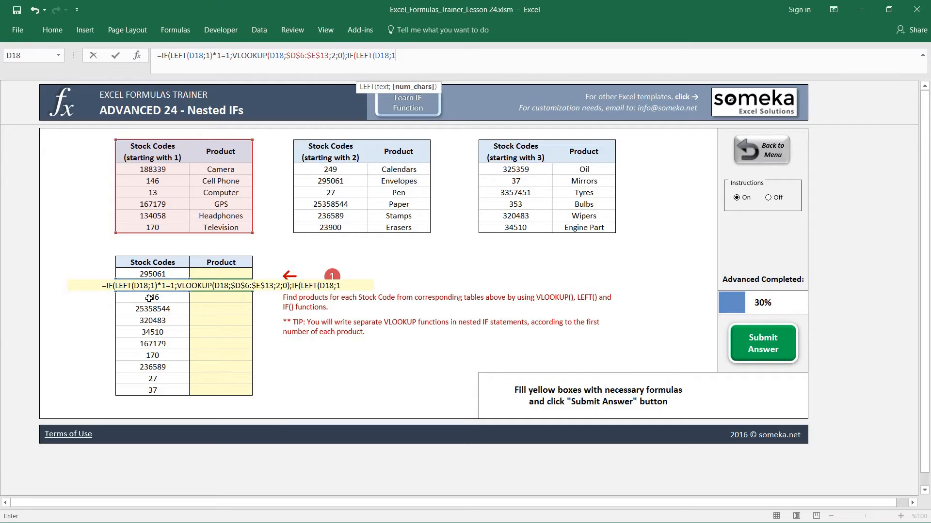
pyautogui.write(')*1')
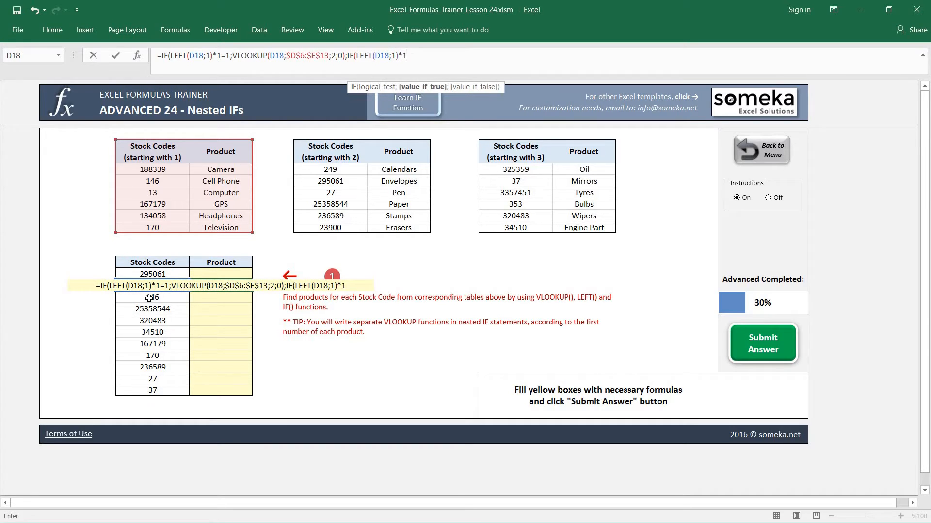
pyautogui.write('=2')
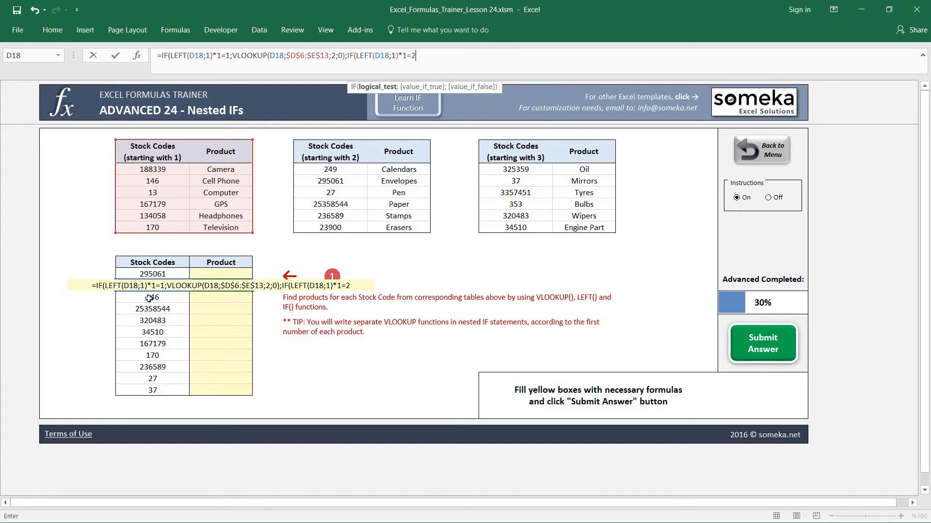
# Add VLOOKUP(D18;$G$6:$H$13;2;0) as the nested IF's value-if-true argument, using the table of codes starting with 2
pyautogui.write(';VLOOKUP(')
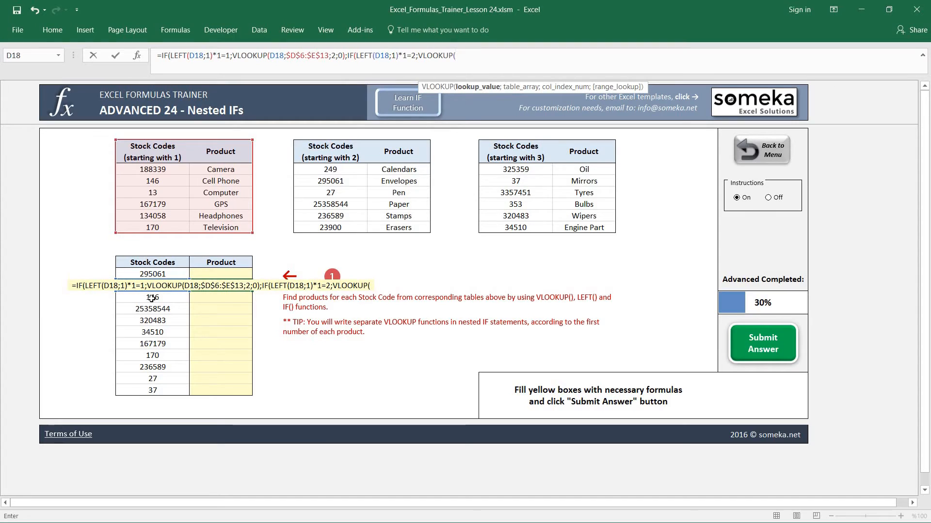
pyautogui.press('Left')
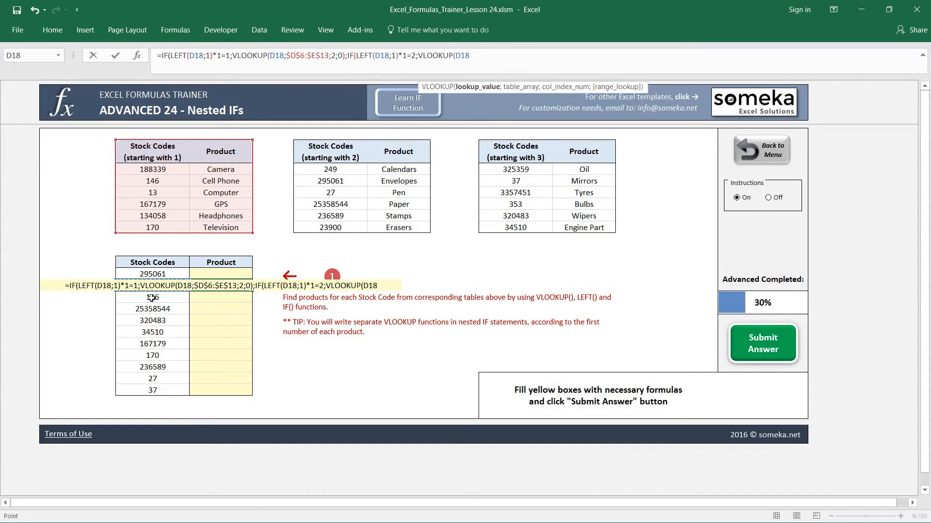
pyautogui.write(';')
pyautogui.moveTo(330, 154); pyautogui.dragTo(399, 212)
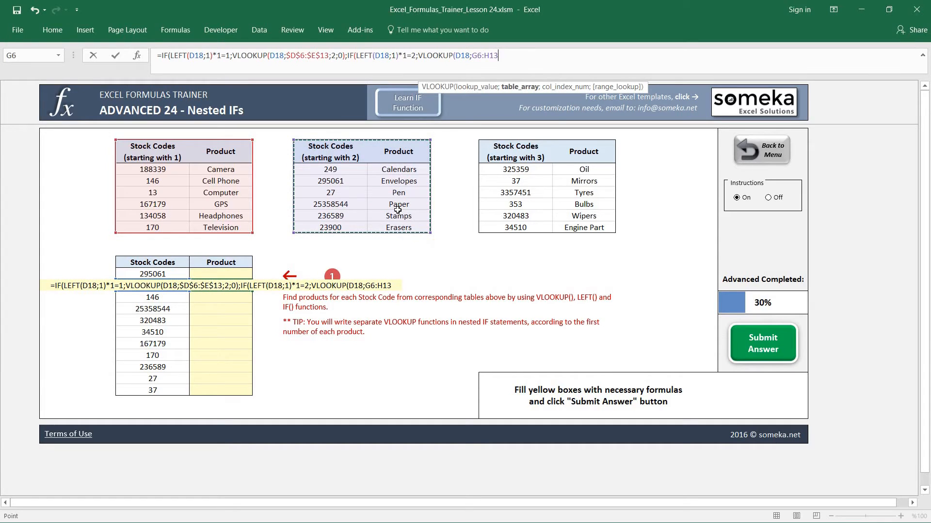
pyautogui.press('F4')
pyautogui.write(';2;0)')
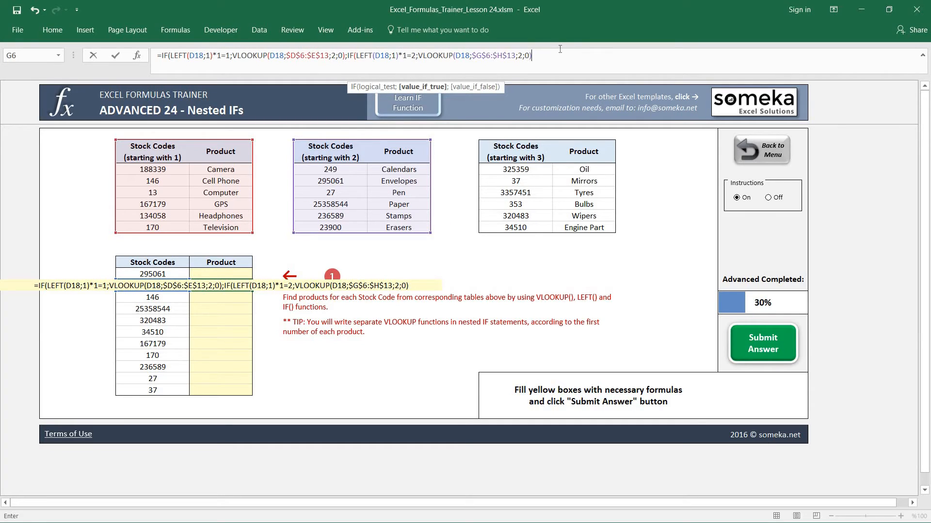
# Add VLOOKUP(D18;$J$6:$K$13;2;0) as the nested IF's value-if-false argument, close both IF functions and enter the formula in E18
pyautogui.write(';')
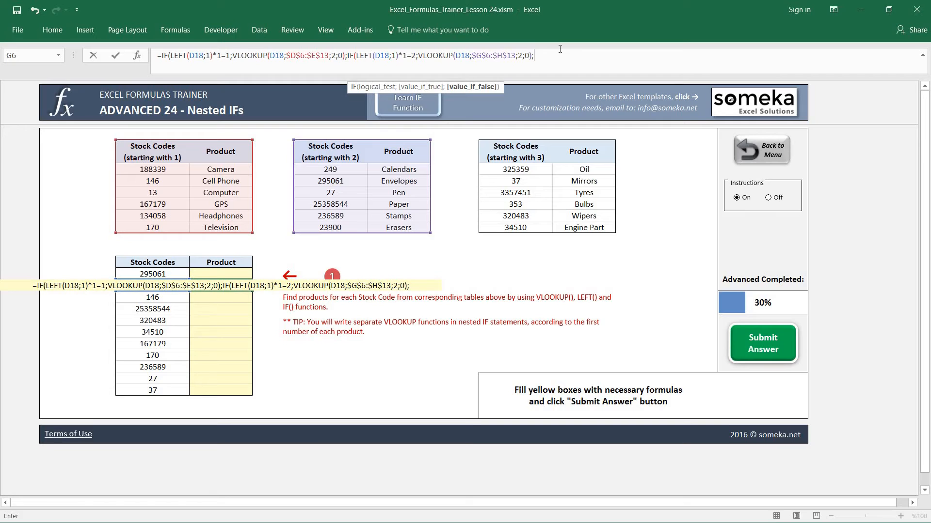
pyautogui.write('V')
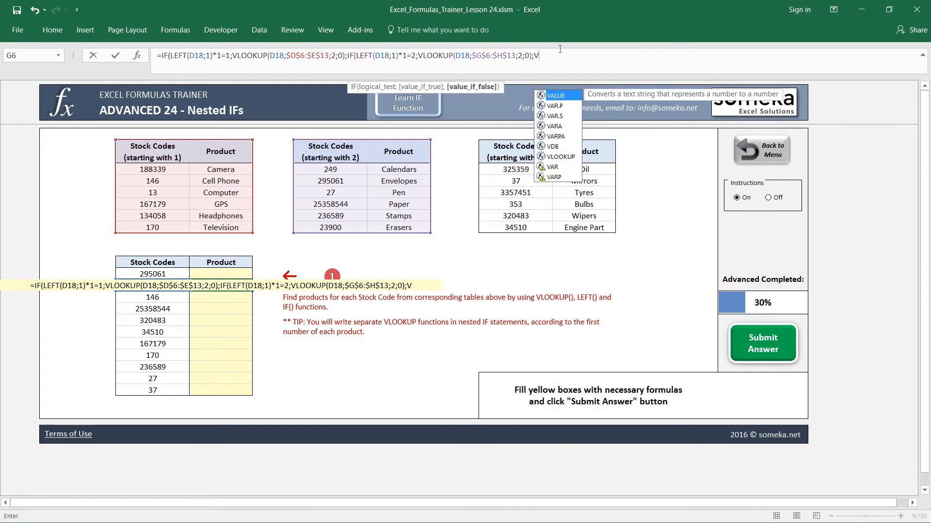
pyautogui.press('BackSpace')
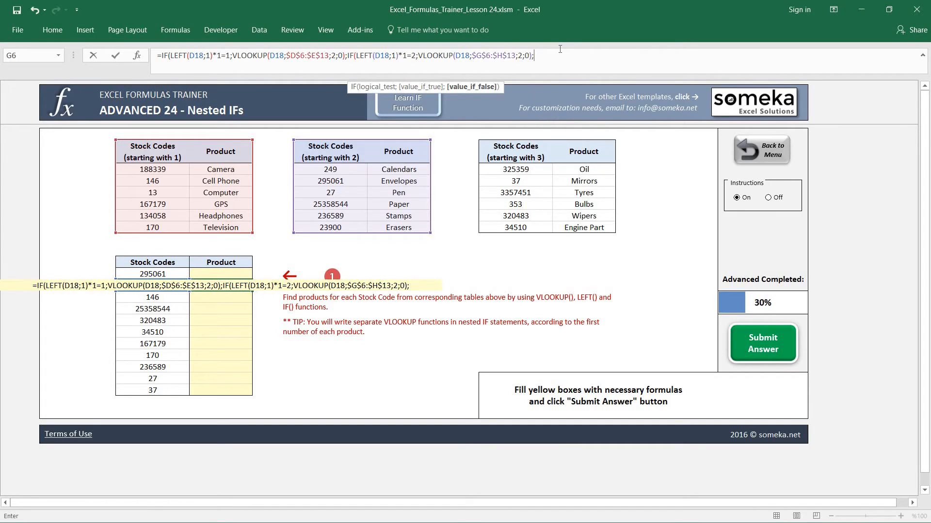
pyautogui.write('VLOOKUP(')
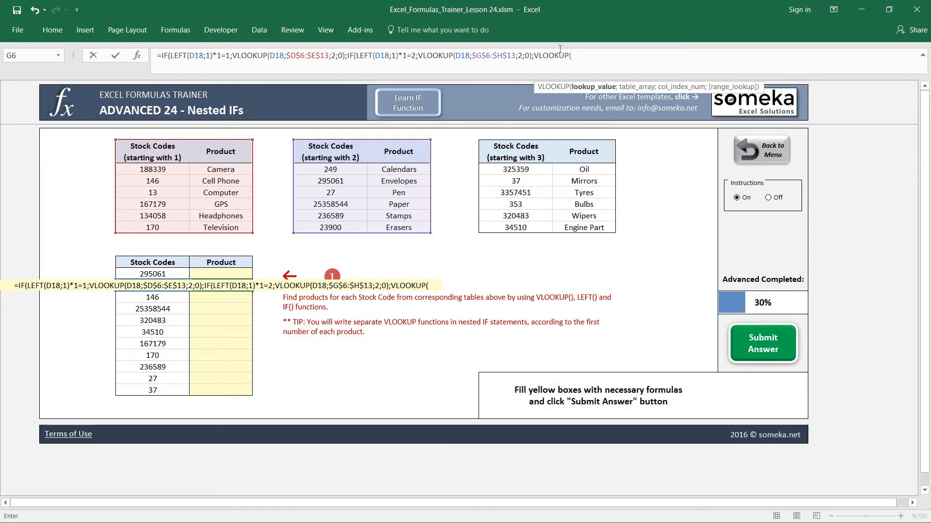
pyautogui.click(173, 298)
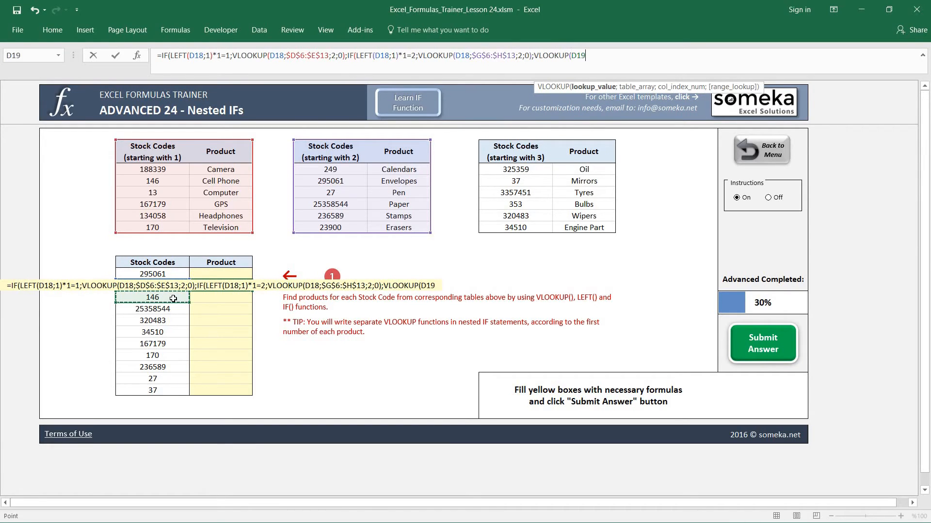
pyautogui.write(';')
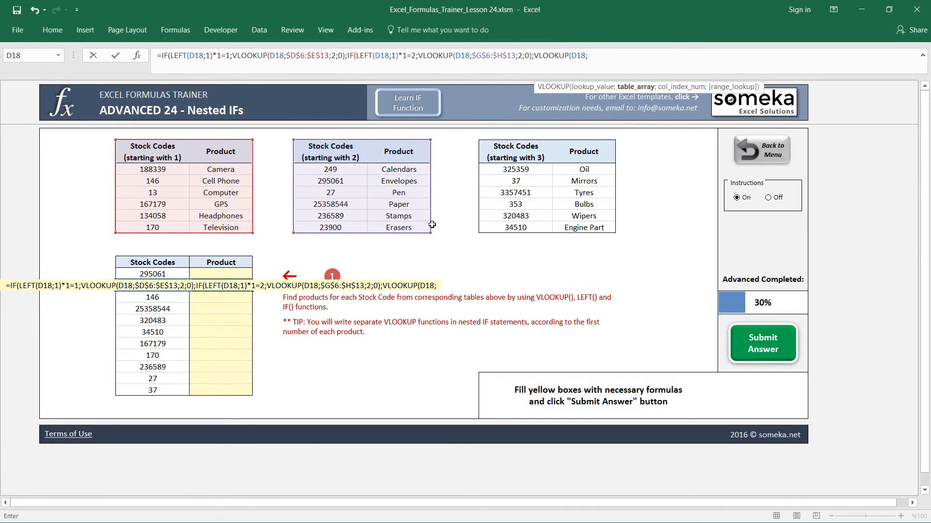
pyautogui.moveTo(508, 161); pyautogui.dragTo(597, 229)
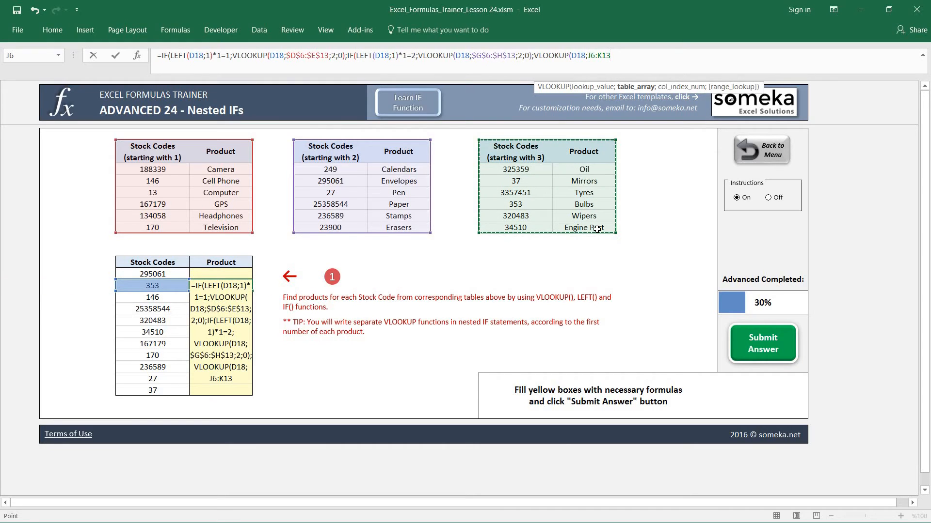
pyautogui.press('F4')
pyautogui.write(';2;0)')
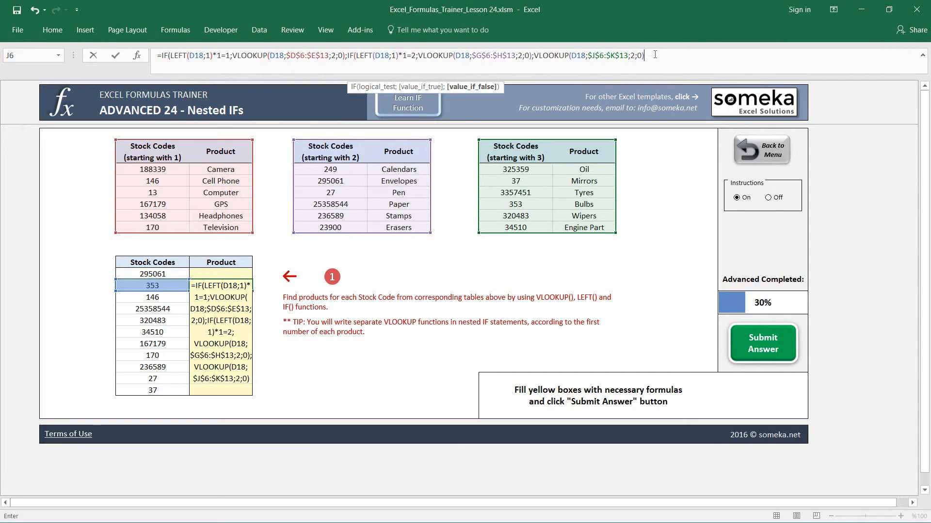
pyautogui.write('))')
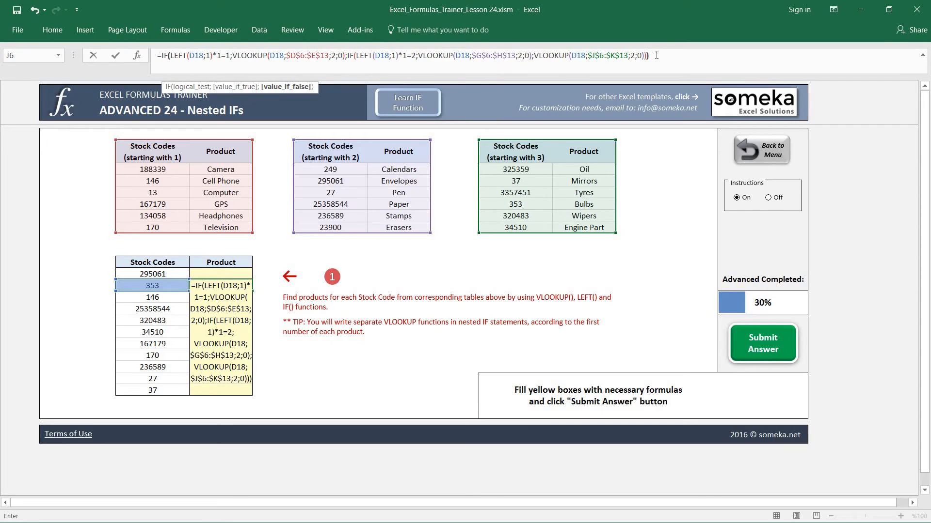
pyautogui.hotkey('ctrl', 'Return')
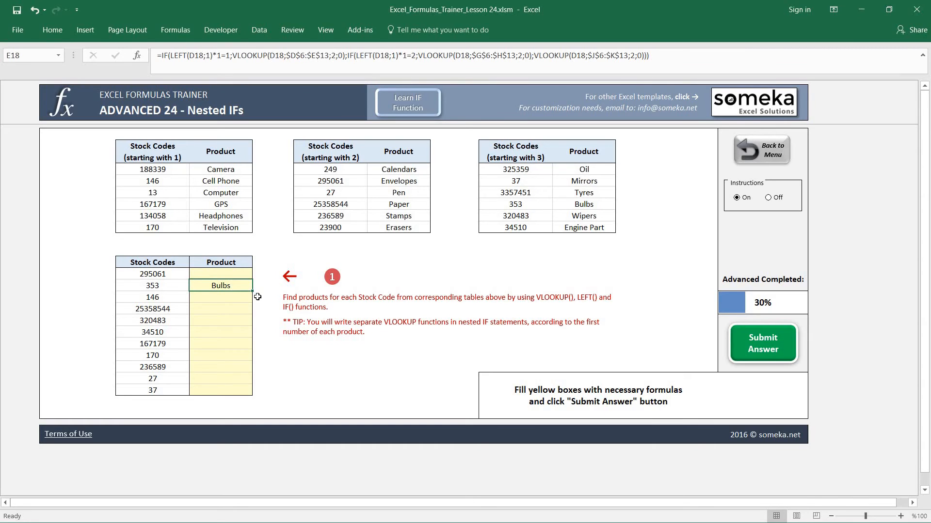
# Copy the E18 formula and paste it as formulas only into all yellow Product cells, E17 to E27
pyautogui.hotkey('ctrl', 'c')
pyautogui.press('Up')
pyautogui.hotkey('shift', 'Down')
pyautogui.hotkey('shift', 'Down')
pyautogui.hotkey('shift', 'Down')
pyautogui.hotkey('shift', 'Down')
pyautogui.hotkey('shift', 'Down')
pyautogui.hotkey('shift', 'Down')
pyautogui.hotkey('shift', 'Down')
pyautogui.hotkey('shift', 'Down')
pyautogui.hotkey('shift', 'Down')
pyautogui.hotkey('shift', 'Down')
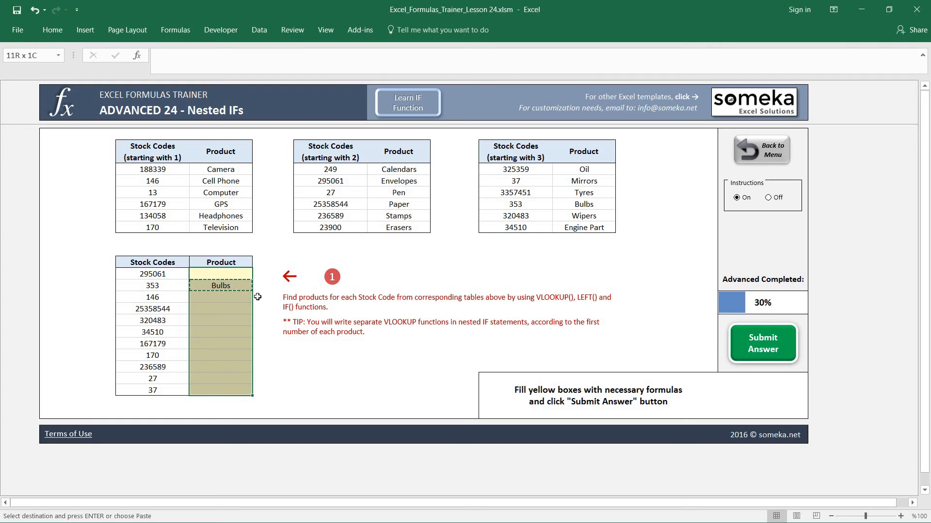
pyautogui.hotkey('ctrl', 'alt', 'v')
pyautogui.press('f')
pyautogui.press('Return')
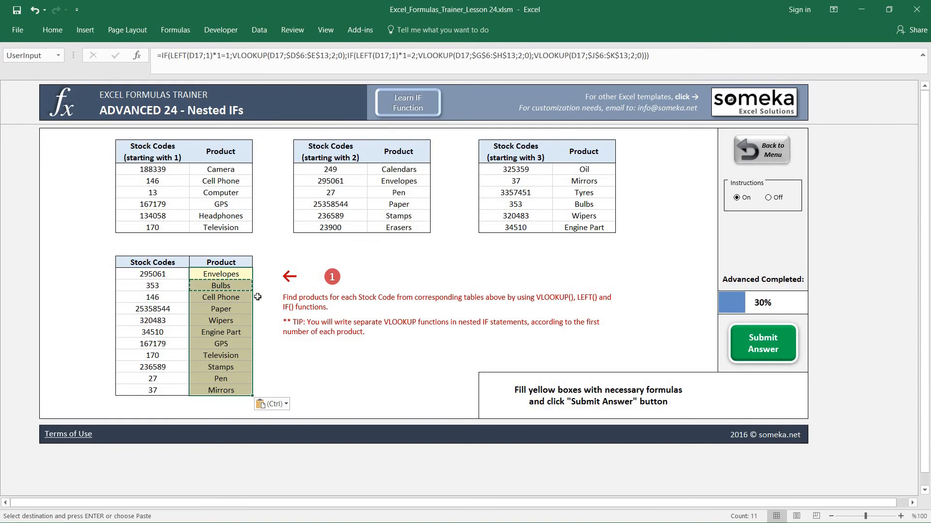
# Leave copy mode and check the pasted formulas in the Product column against the stock code tables
pyautogui.press('Down')
pyautogui.press('Down')
pyautogui.press('Down')
pyautogui.press('Escape')
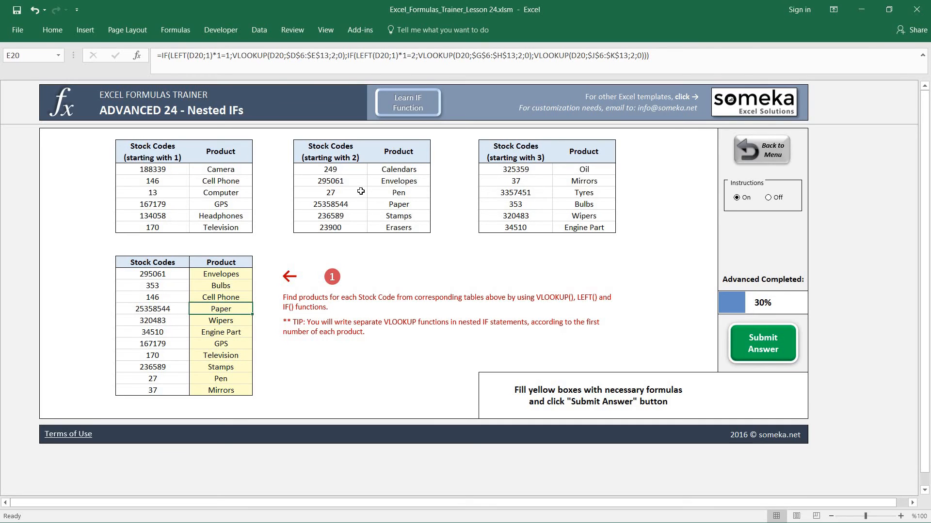
pyautogui.click(202, 320)
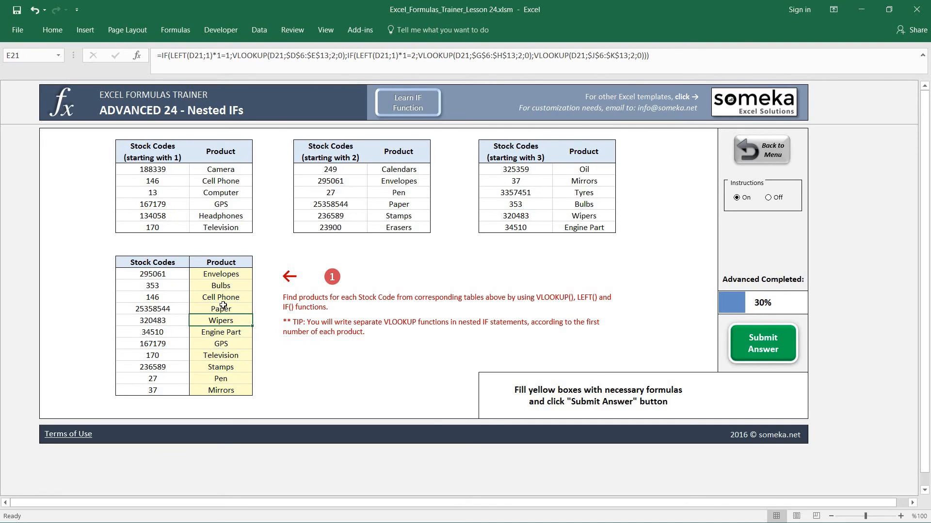
pyautogui.press('Down')
pyautogui.press('Down')
pyautogui.press('Down')
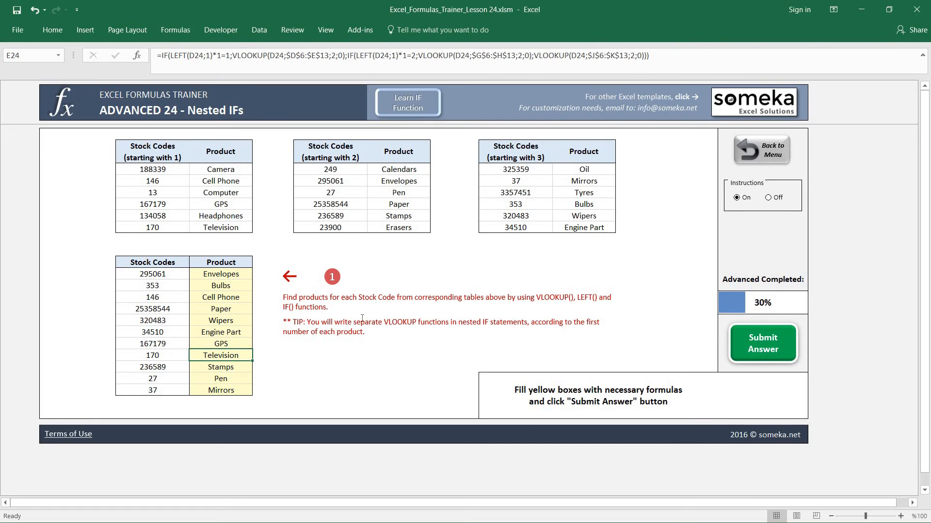
pyautogui.click(320, 149)
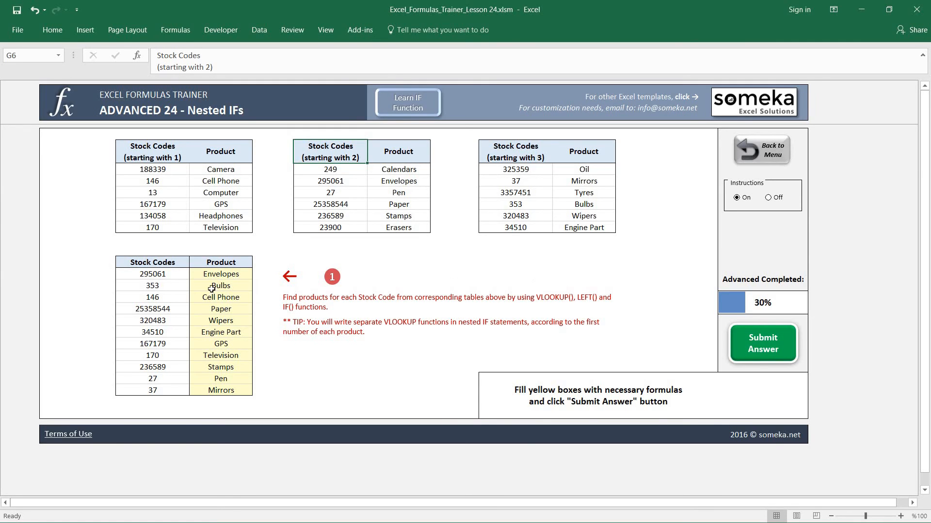
pyautogui.click(218, 318)
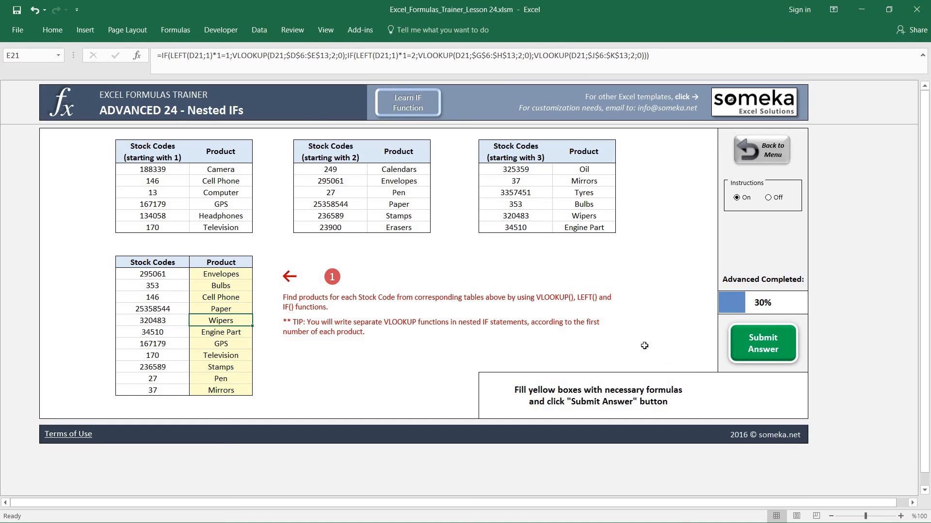
# Submit the answer for the Nested IFs exercise and go back to the trainer's dashboard
pyautogui.click(749, 342)
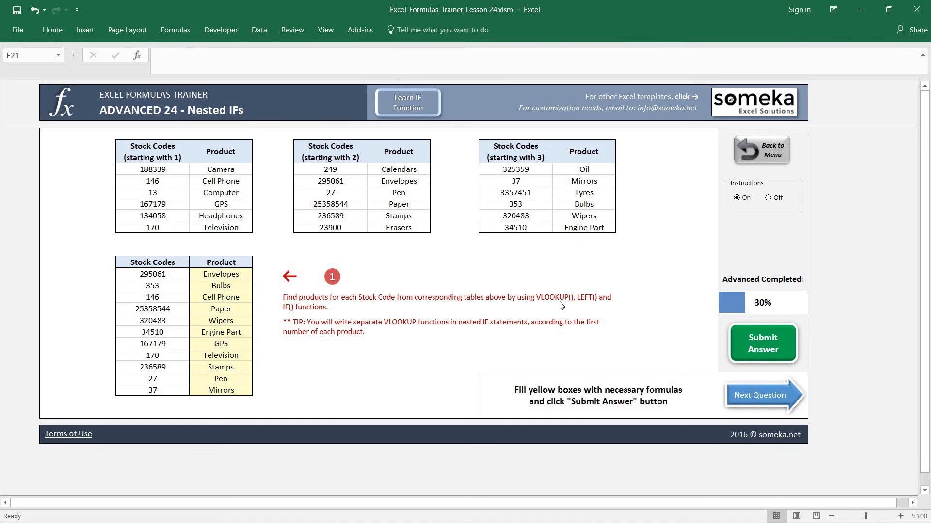
pyautogui.click(776, 151)
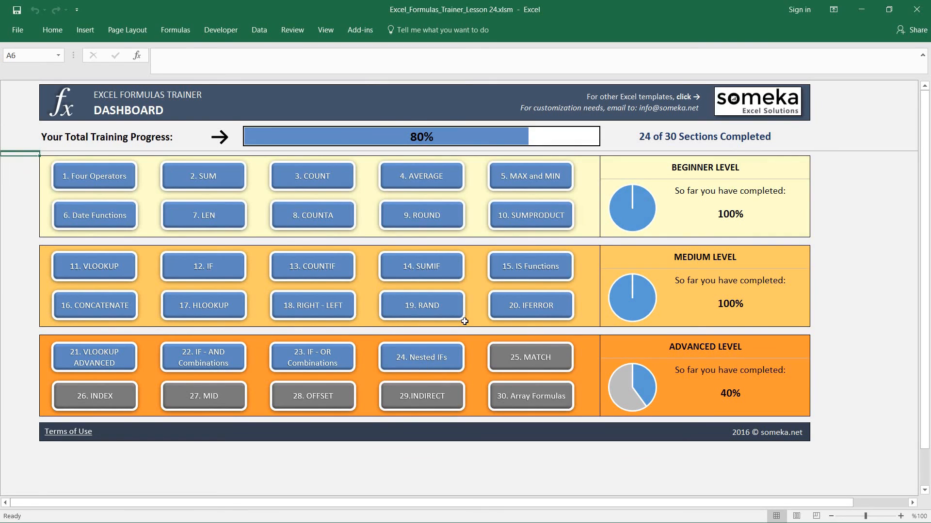